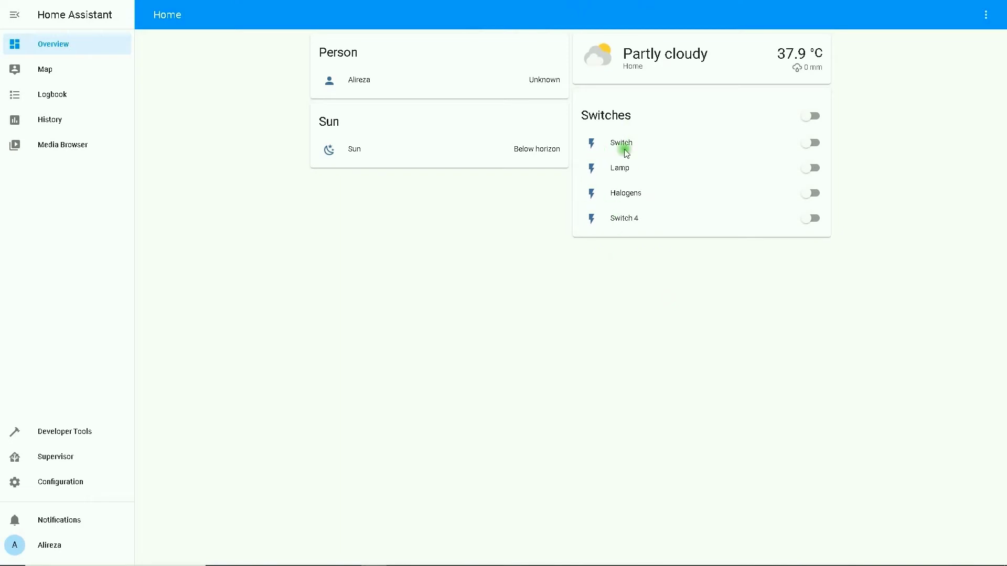
# Test the Switch entity by turning it on and back off
pyautogui.click(811, 144)
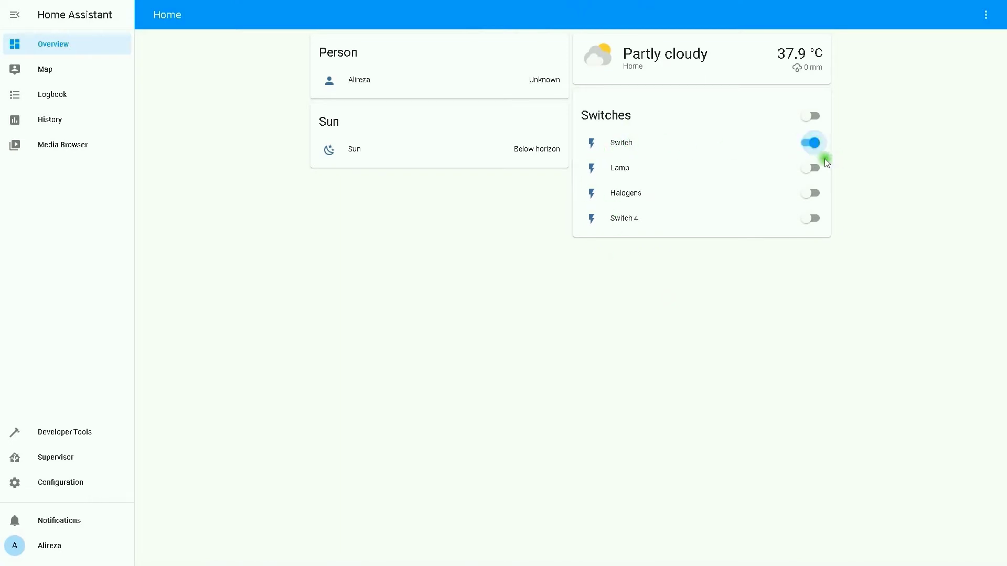
pyautogui.click(806, 145)
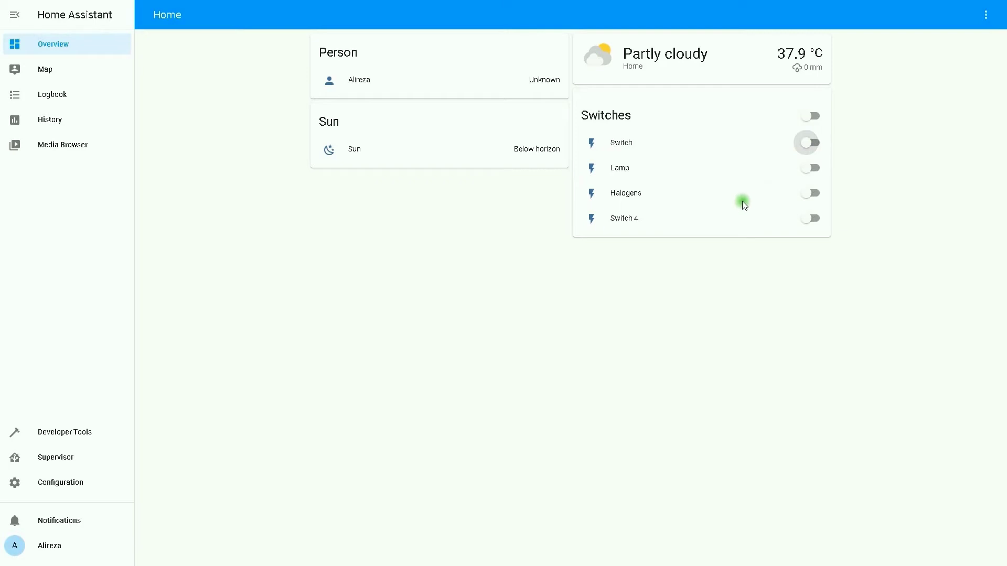
# Examine the mode, trigger and action of the existing Turn off Switch automation, and return to the automations list
pyautogui.click(58, 481)
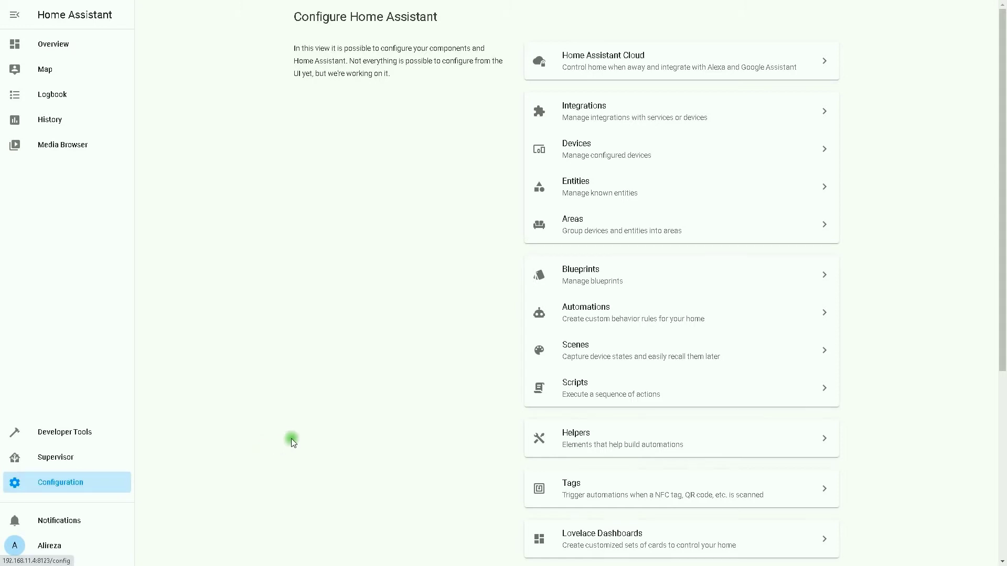
pyautogui.click(589, 310)
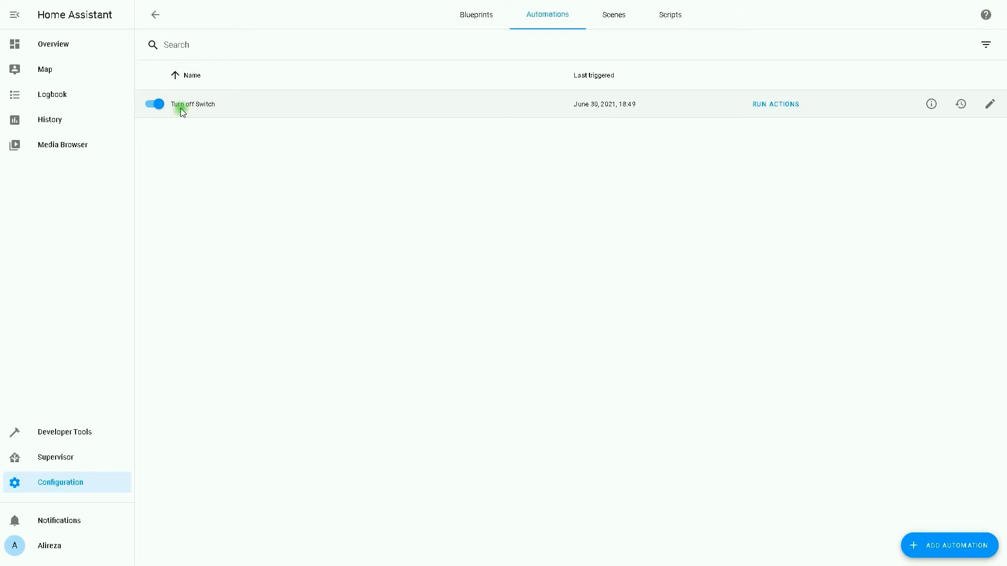
pyautogui.click(990, 104)
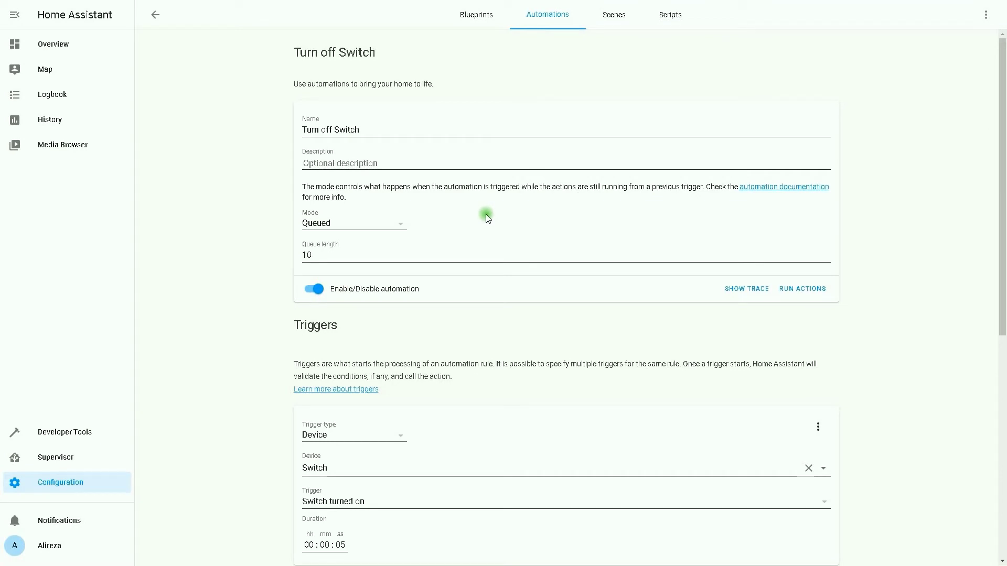
pyautogui.scroll(-2, 477, 211)
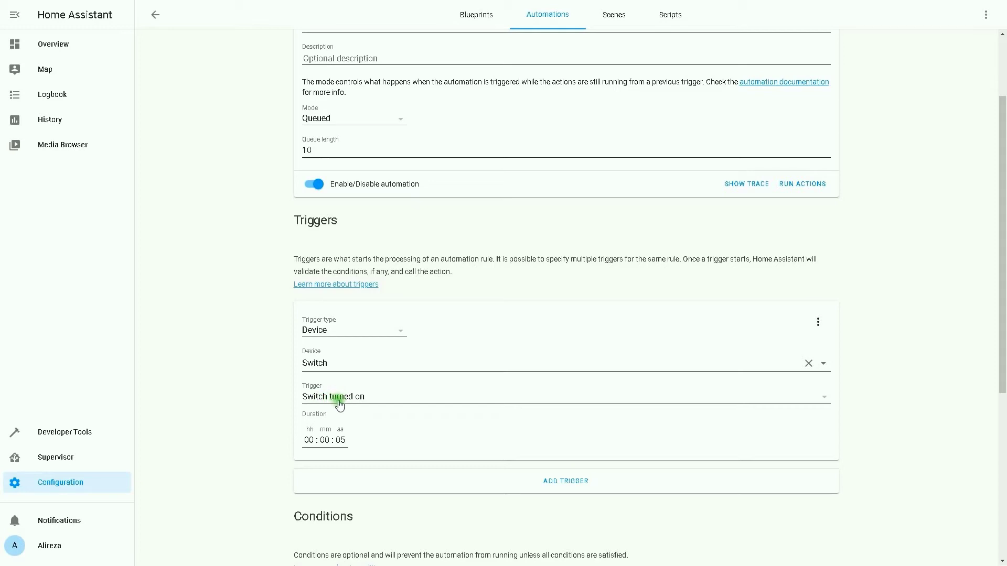
pyautogui.scroll(-5, 417, 422)
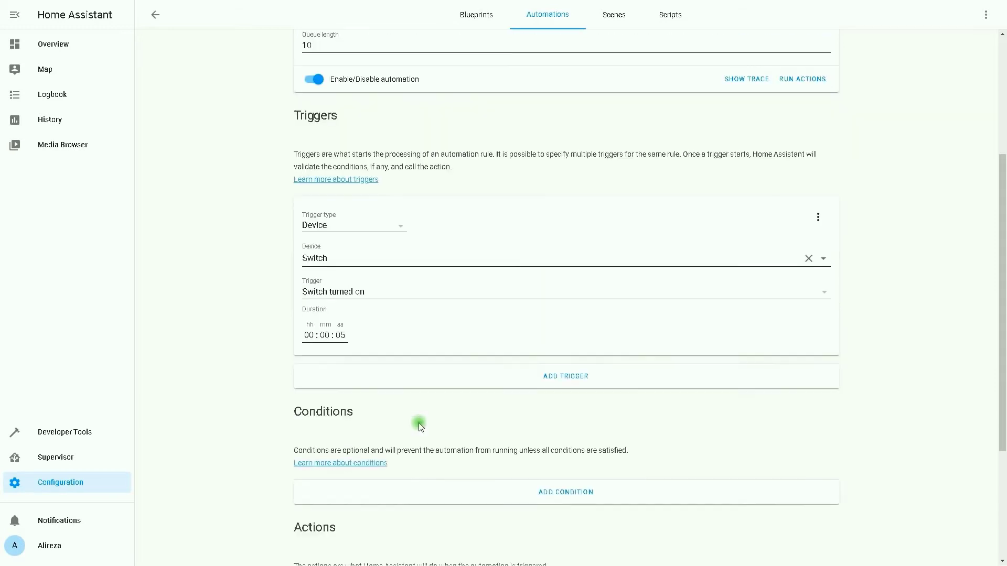
pyautogui.scroll(-1, 366, 395)
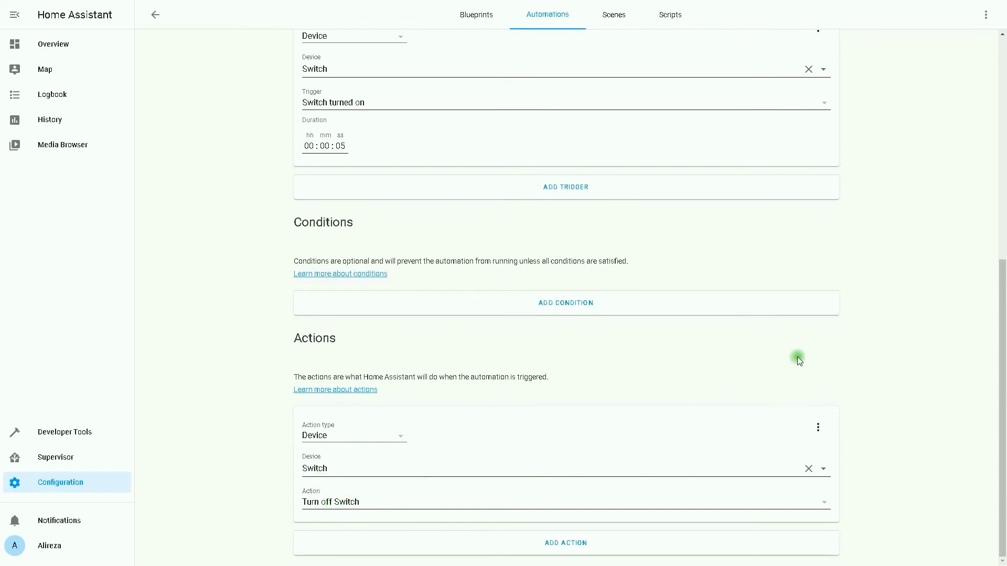
pyautogui.scroll(8, 795, 357)
pyautogui.click(527, 27)
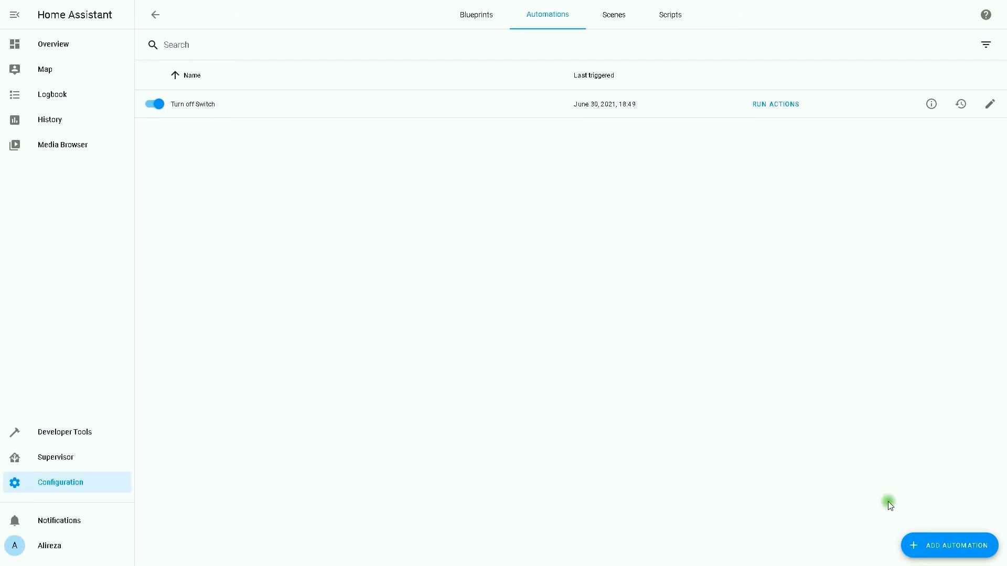
# Create an empty automation named "Turn on Switch every min at 20 S" and set its mode to Queued
pyautogui.click(948, 546)
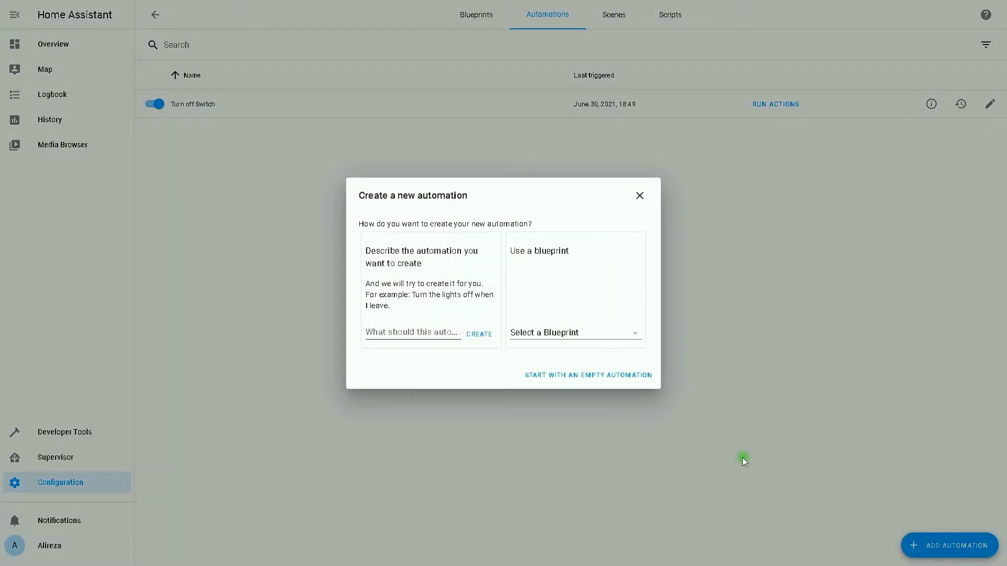
pyautogui.click(593, 385)
pyautogui.click(413, 138)
pyautogui.press('BackSpace')
pyautogui.press('BackSpace')
pyautogui.press('BackSpace')
pyautogui.press('BackSpace')
pyautogui.press('BackSpace')
pyautogui.press('BackSpace')
pyautogui.press('BackSpace')
pyautogui.press('BackSpace')
pyautogui.press('BackSpace')
pyautogui.press('BackSpace')
pyautogui.press('BackSpace')
pyautogui.press('BackSpace')
pyautogui.press('BackSpace')
pyautogui.press('BackSpace')
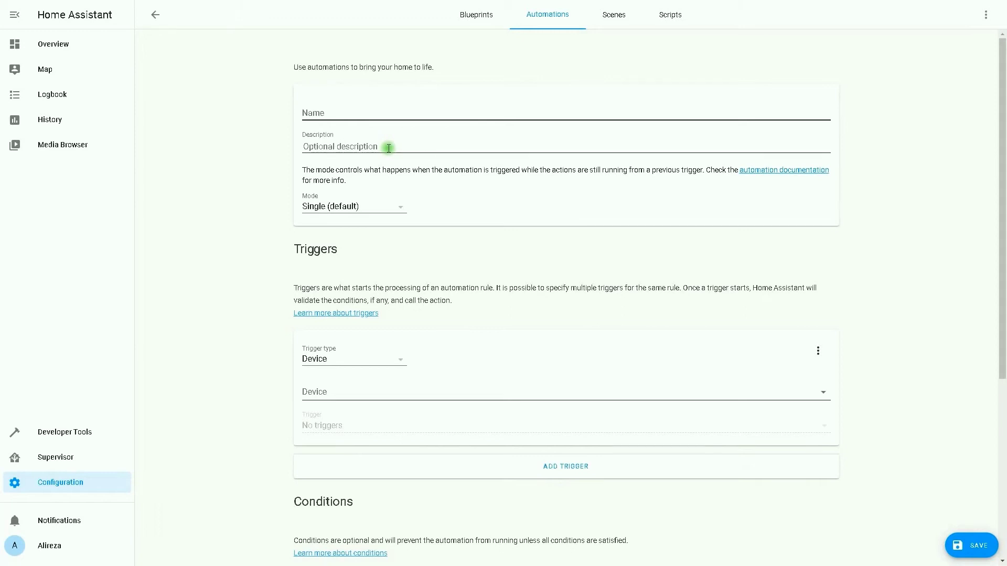
pyautogui.write('Turn on ')
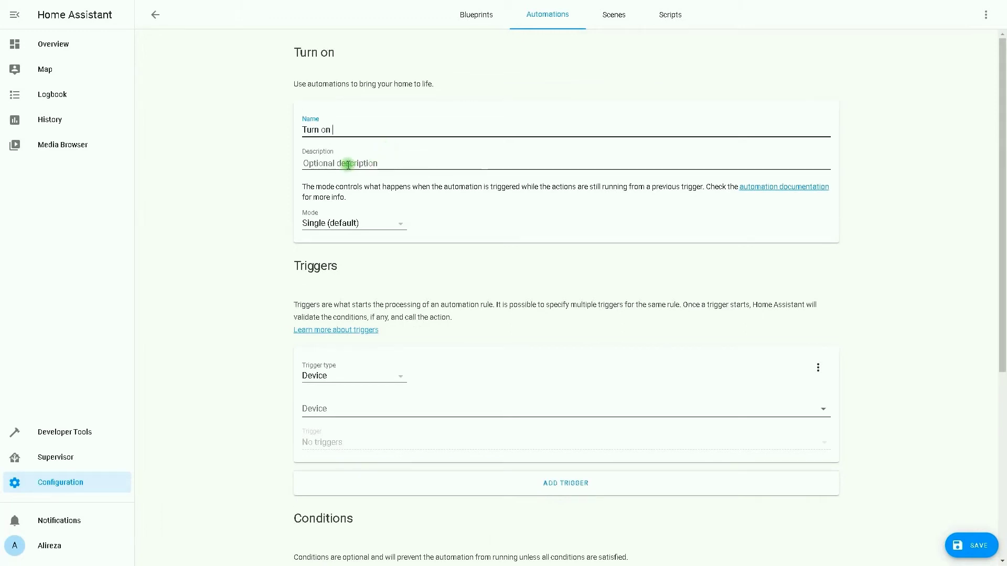
pyautogui.write('Switch every min')
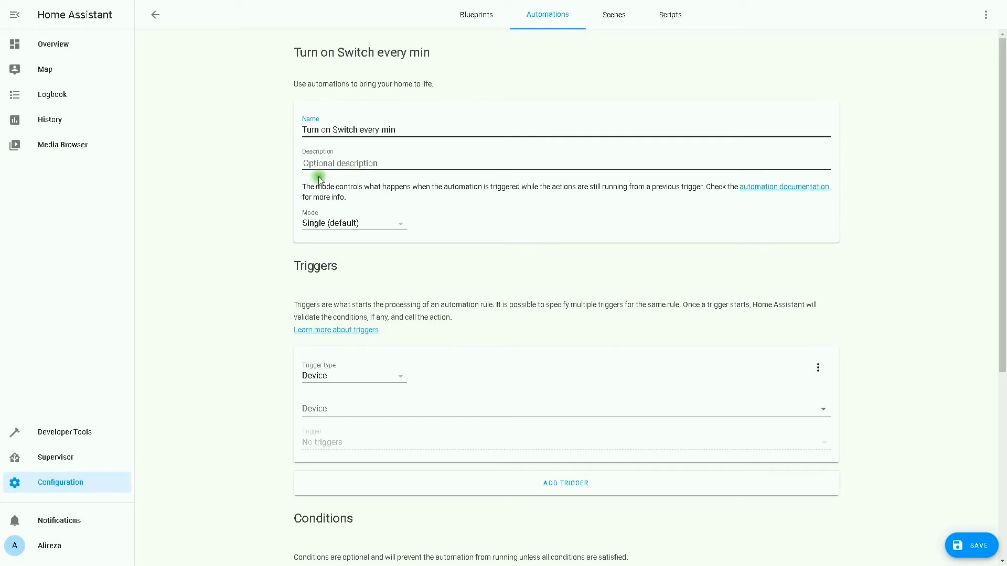
pyautogui.write(' at 20')
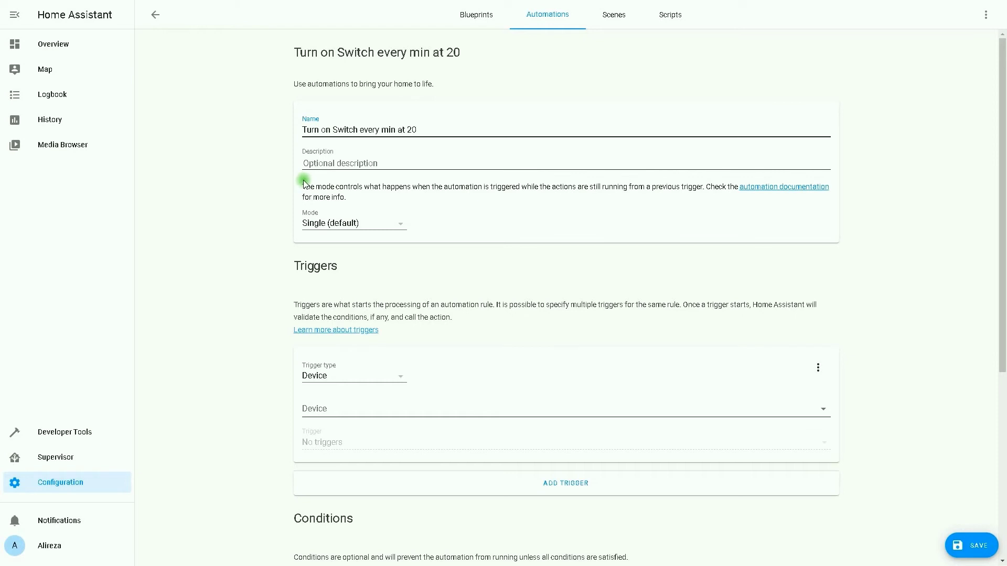
pyautogui.write(' S')
pyautogui.click(304, 183)
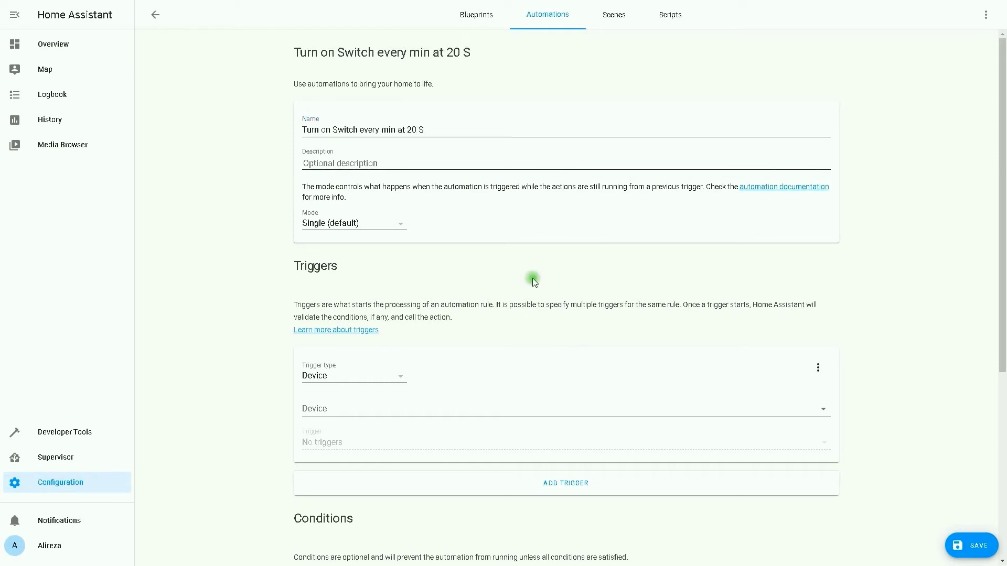
pyautogui.click(344, 223)
pyautogui.click(360, 273)
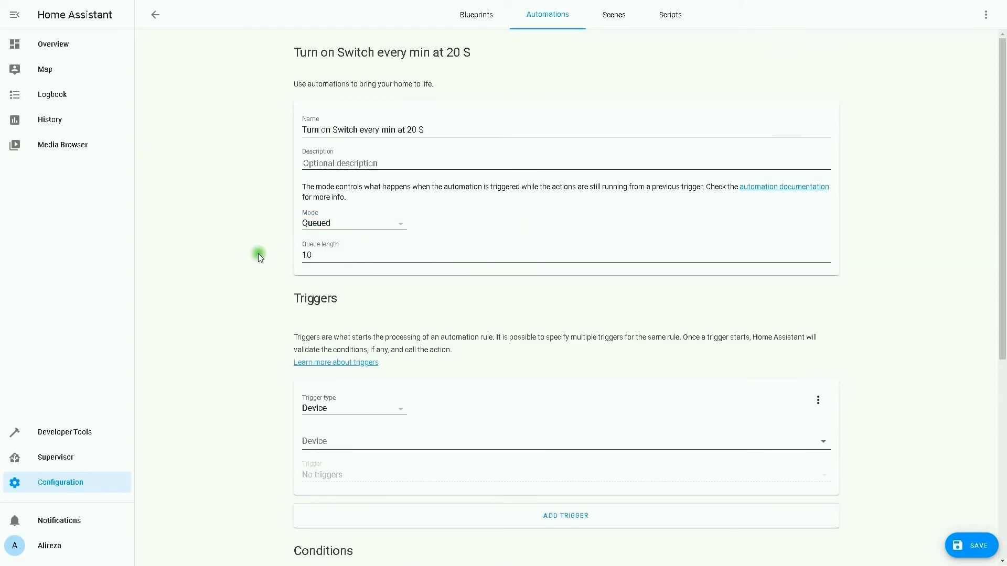
# Set the automation's trigger to Time Pattern with Seconds at 20
pyautogui.scroll(-2, 536, 342)
pyautogui.scroll(-2, 536, 342)
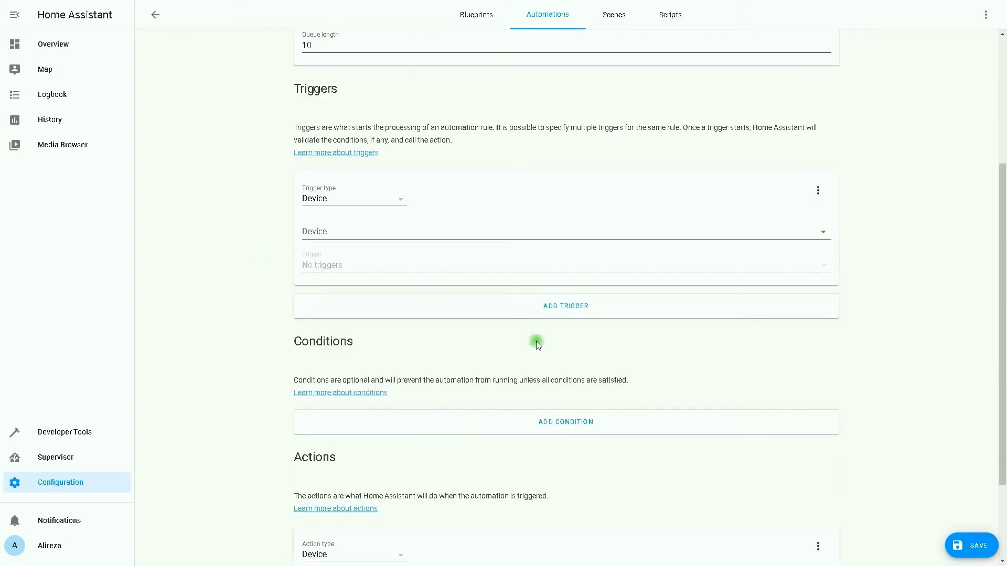
pyautogui.click(352, 200)
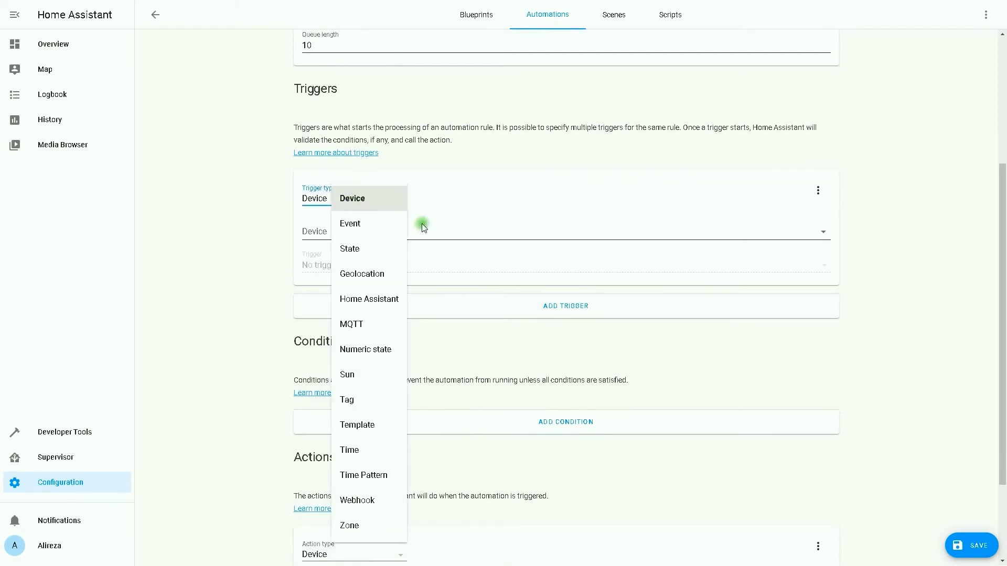
pyautogui.click(367, 475)
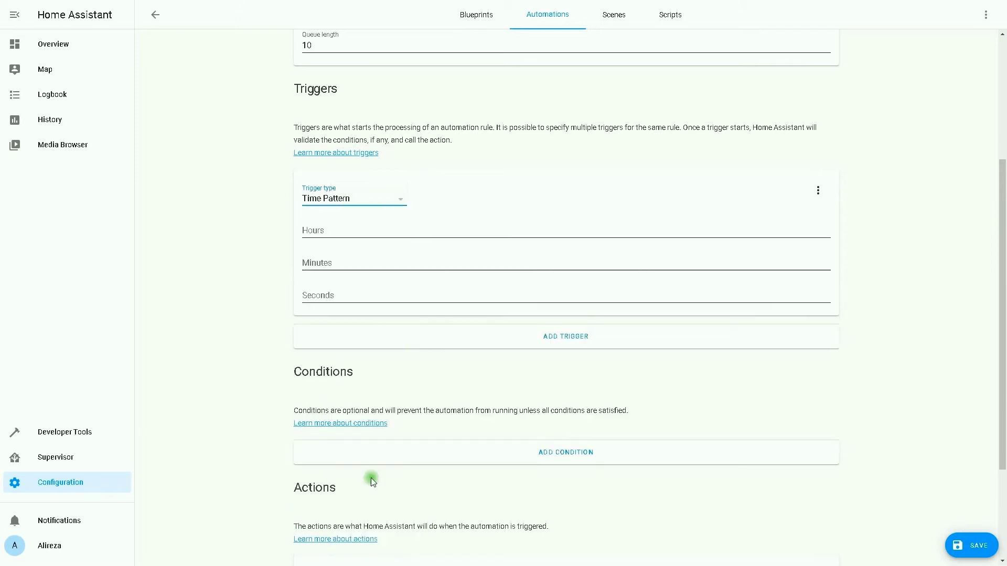
pyautogui.click(786, 292)
pyautogui.write('20')
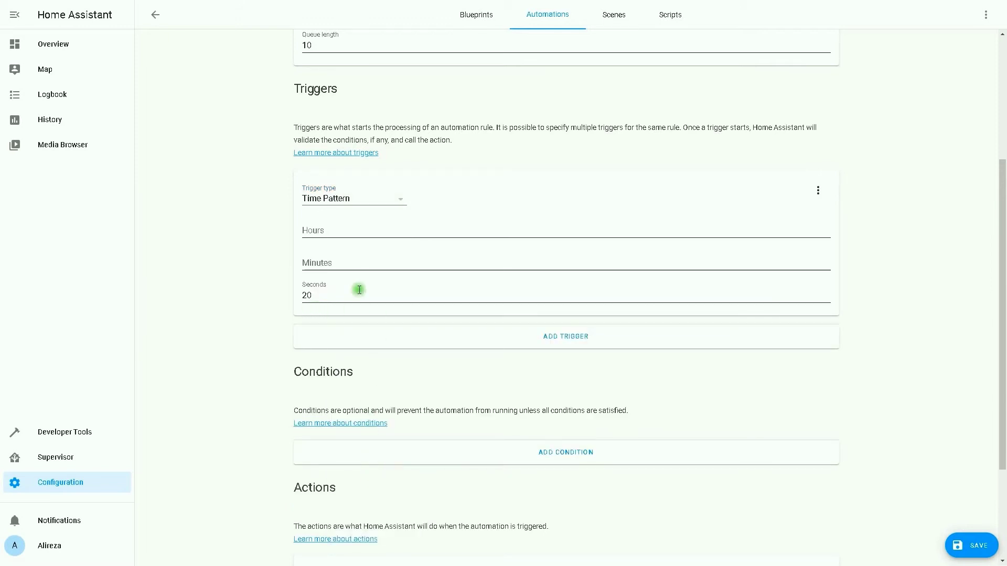
# Set the automation's device action to Turn on Switch for the Switch device and save the automation
pyautogui.scroll(-3, 733, 377)
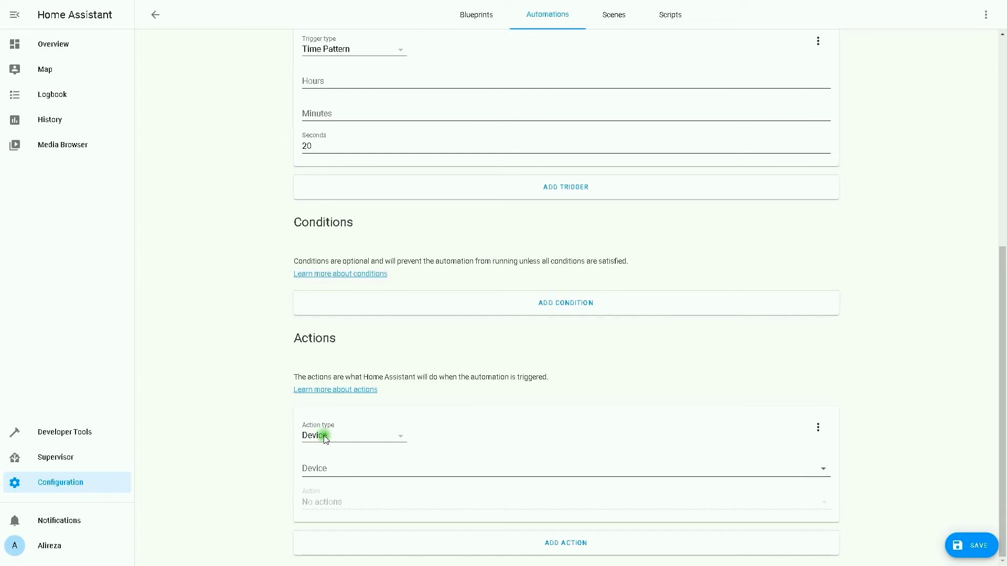
pyautogui.click(336, 474)
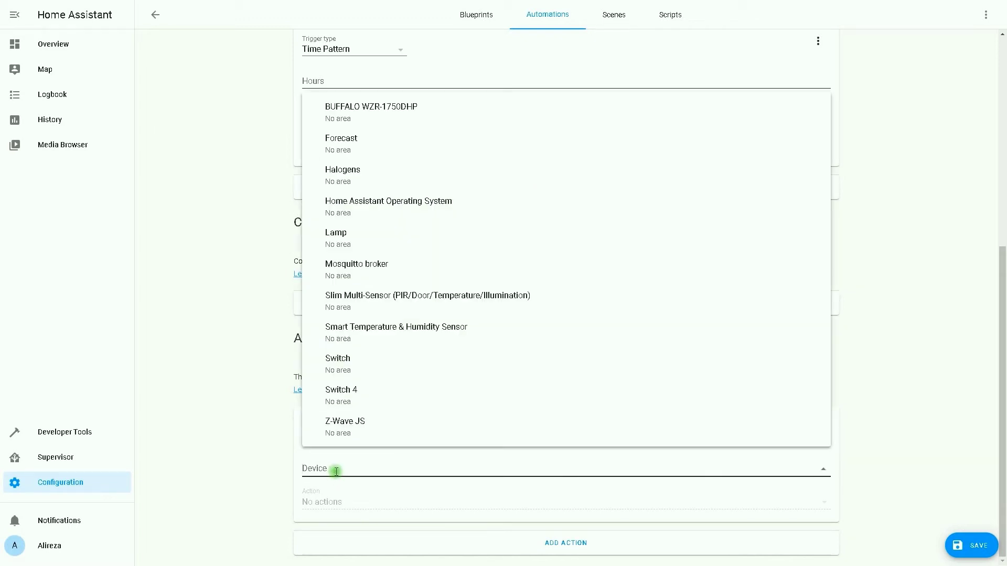
pyautogui.click(346, 366)
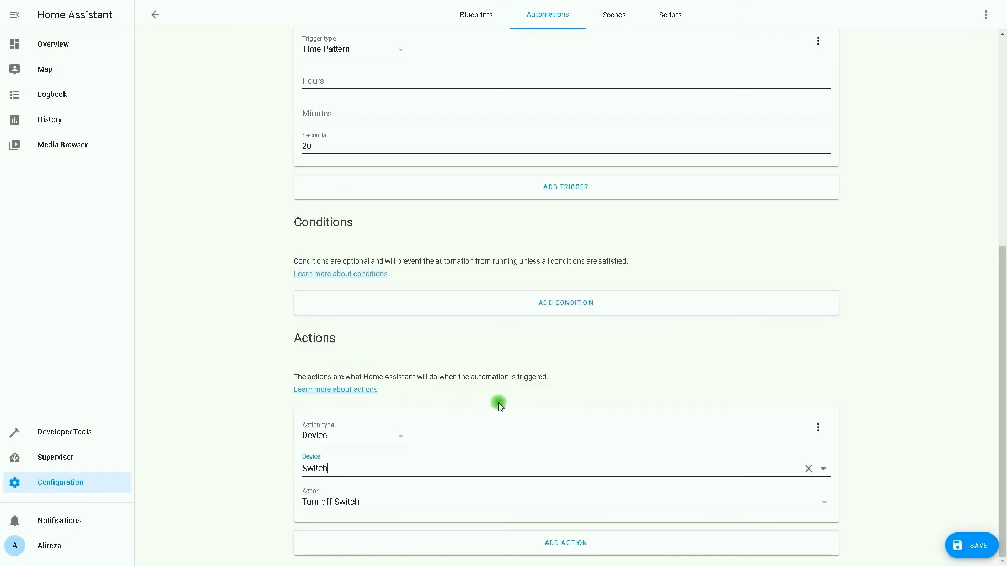
pyautogui.click(352, 502)
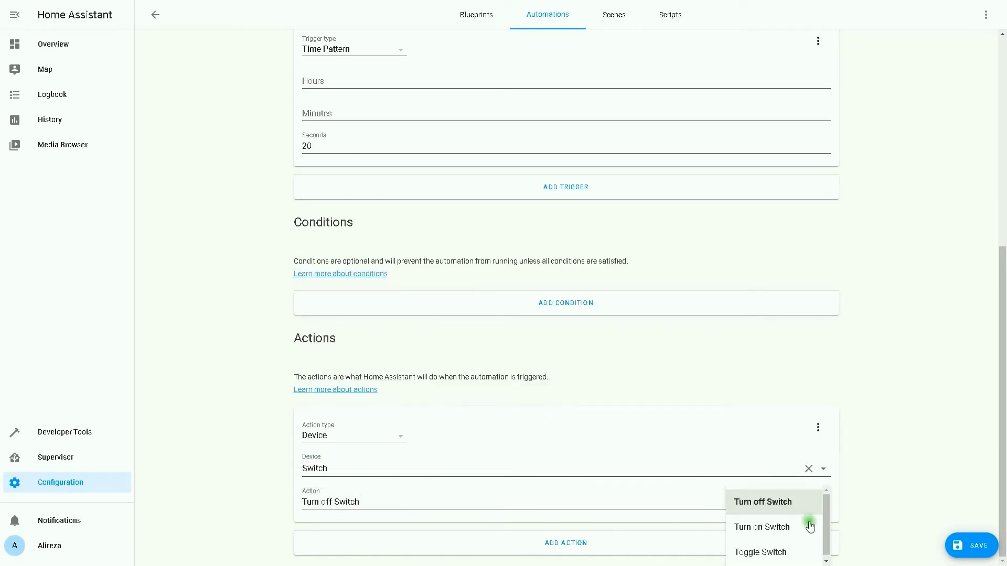
pyautogui.click(778, 527)
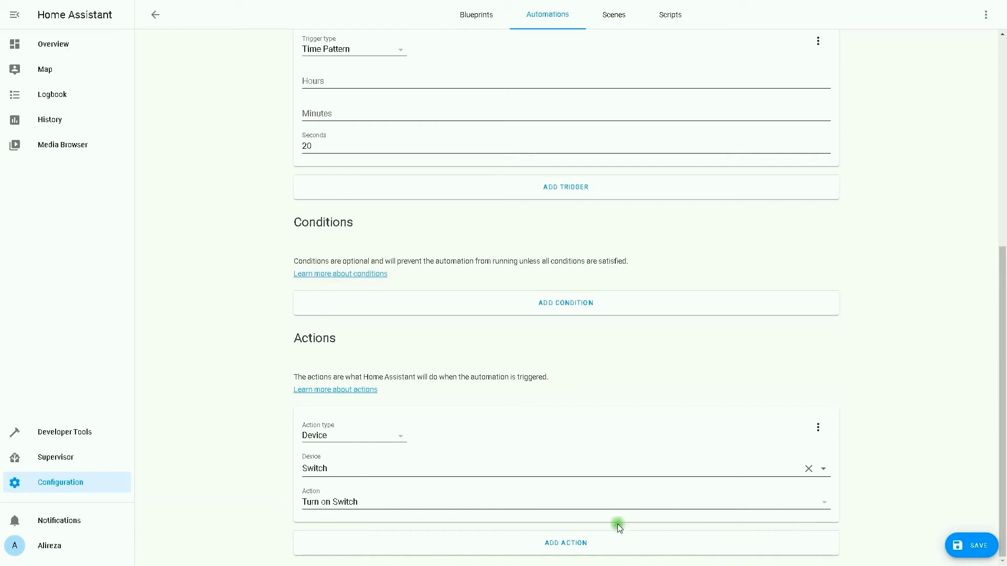
pyautogui.click(986, 545)
# Check the new automation's entry in the automations list and the Switch's state on the Overview dashboard
pyautogui.scroll(3, 526, 154)
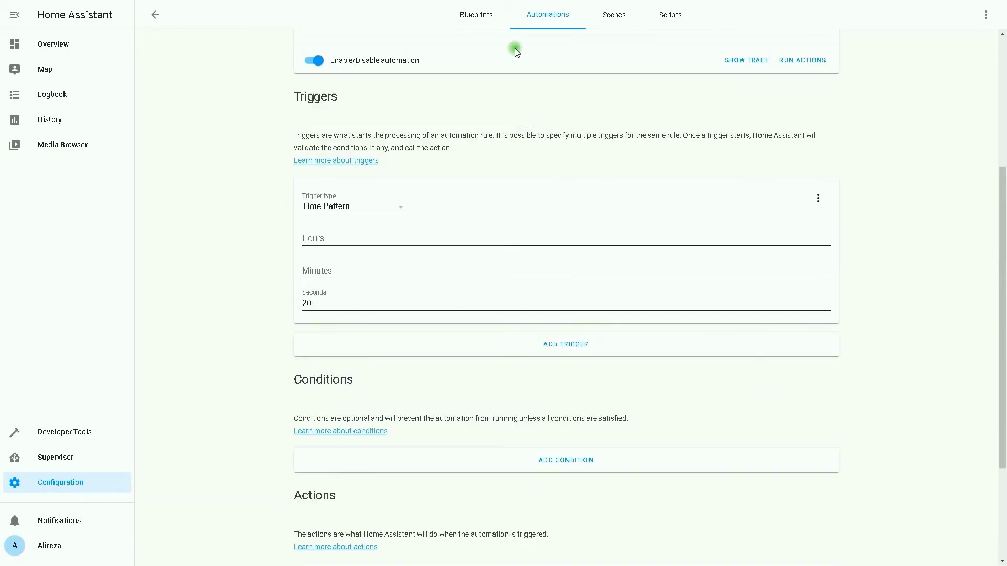
pyautogui.click(560, 19)
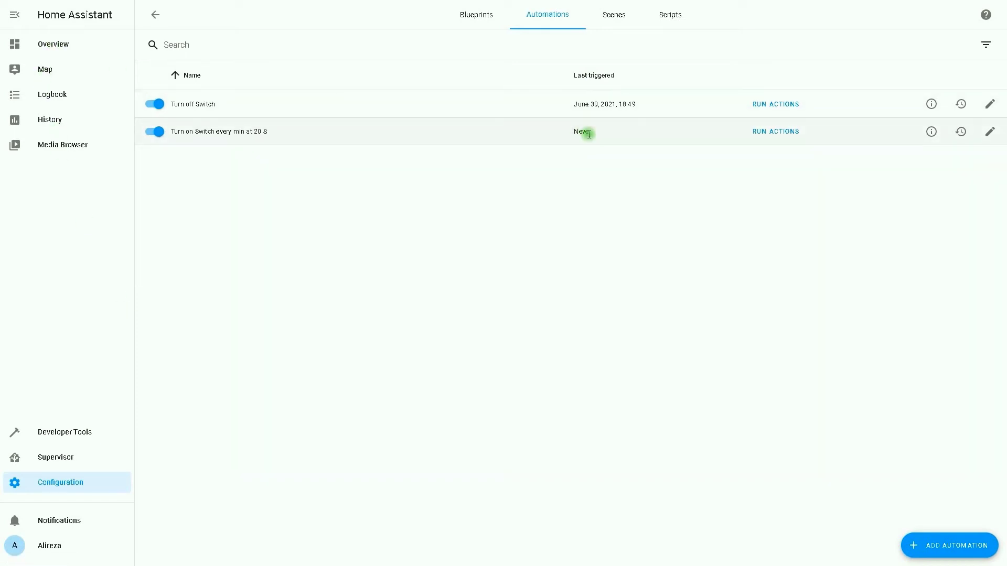
pyautogui.click(55, 44)
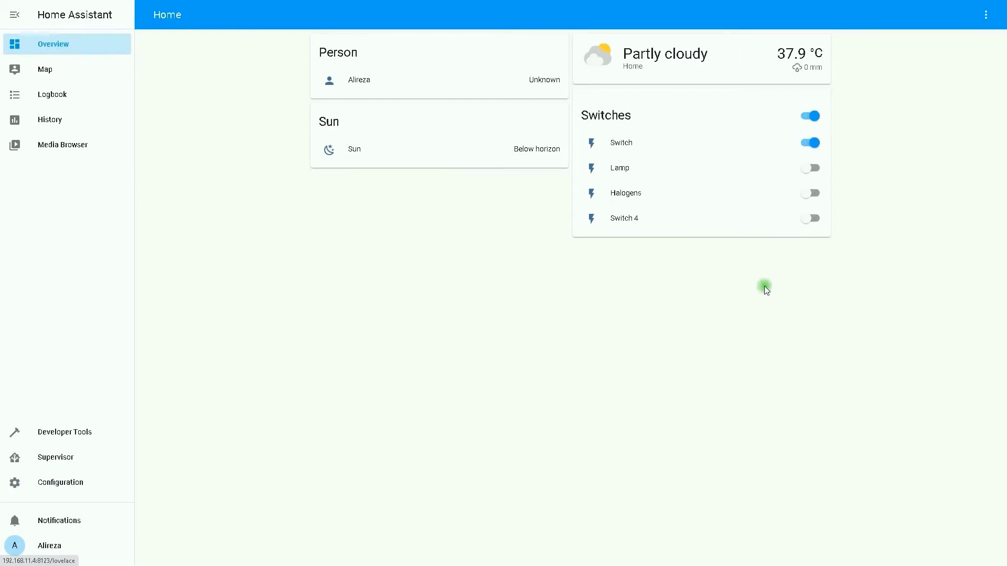
pyautogui.click(810, 145)
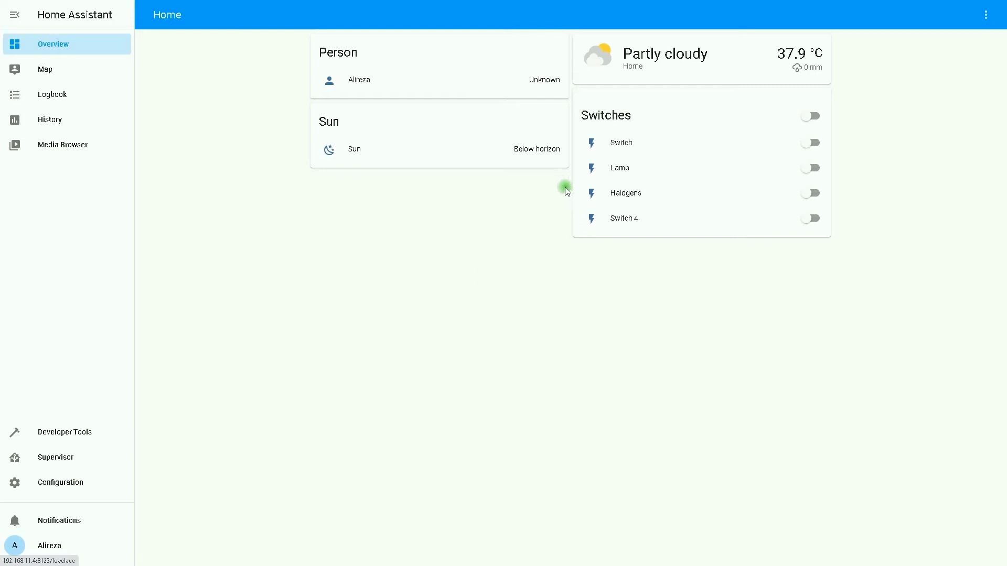
# Disable the "Turn on Switch every min at 20 S" automation in the automations list
pyautogui.click(71, 485)
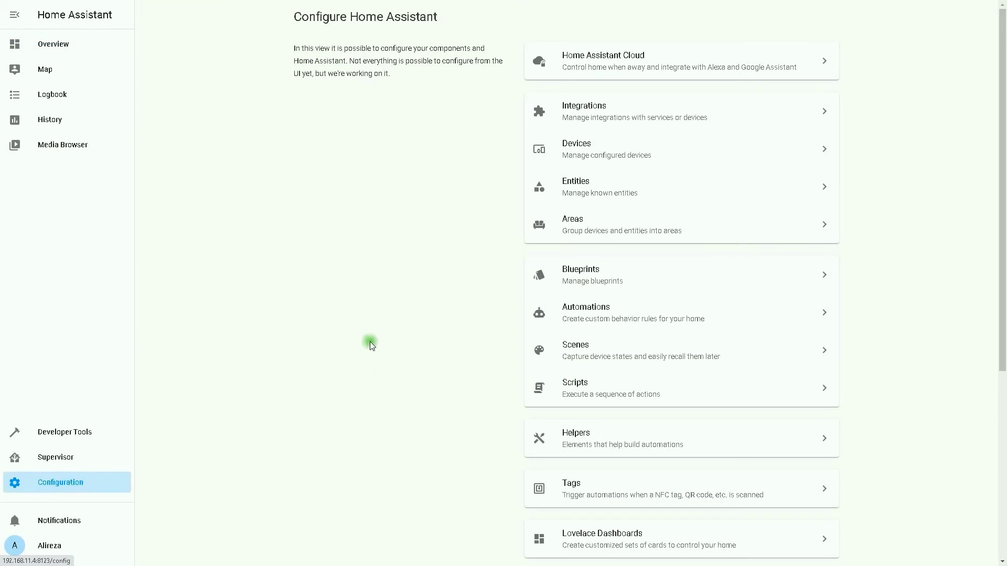
pyautogui.click(582, 309)
pyautogui.click(154, 131)
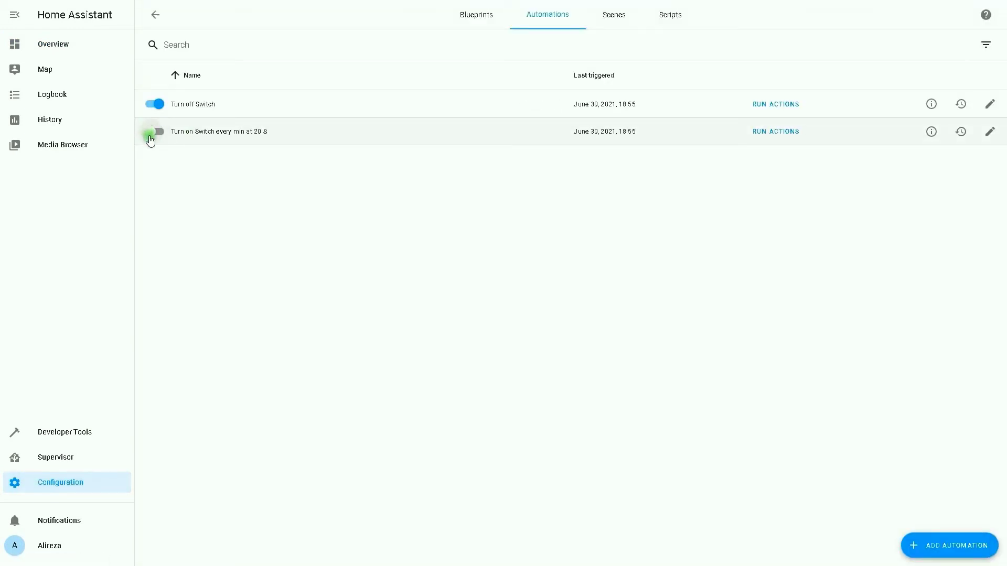
# Create another empty automation and name it "Turn On switch"
pyautogui.click(963, 551)
pyautogui.click(593, 373)
pyautogui.click(380, 131)
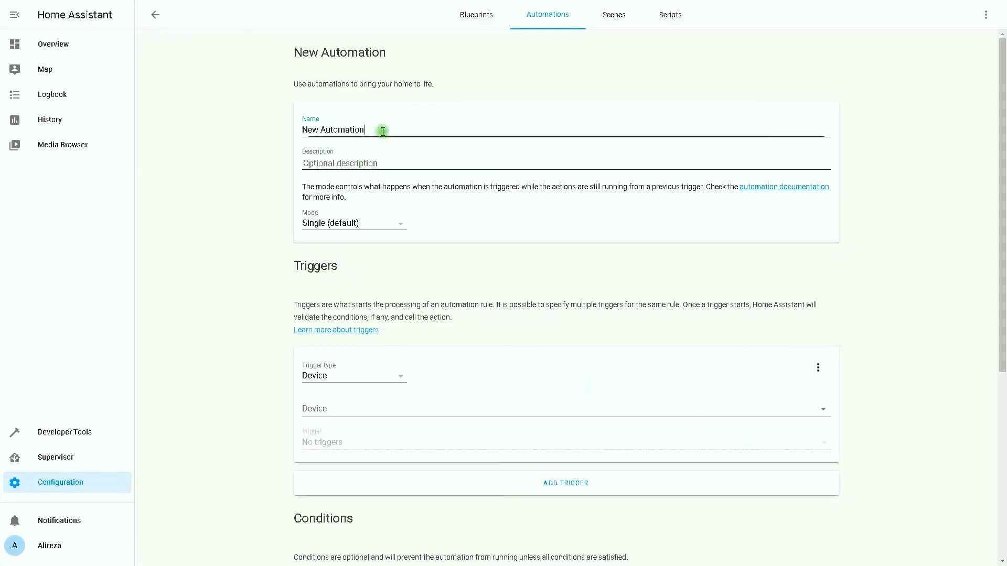
pyautogui.press('BackSpace')
pyautogui.press('BackSpace')
pyautogui.press('BackSpace')
pyautogui.press('BackSpace')
pyautogui.press('BackSpace')
pyautogui.press('BackSpace')
pyautogui.press('BackSpace')
pyautogui.press('BackSpace')
pyautogui.press('BackSpace')
pyautogui.press('BackSpace')
pyautogui.press('BackSpace')
pyautogui.press('BackSpace')
pyautogui.press('BackSpace')
pyautogui.press('BackSpace')
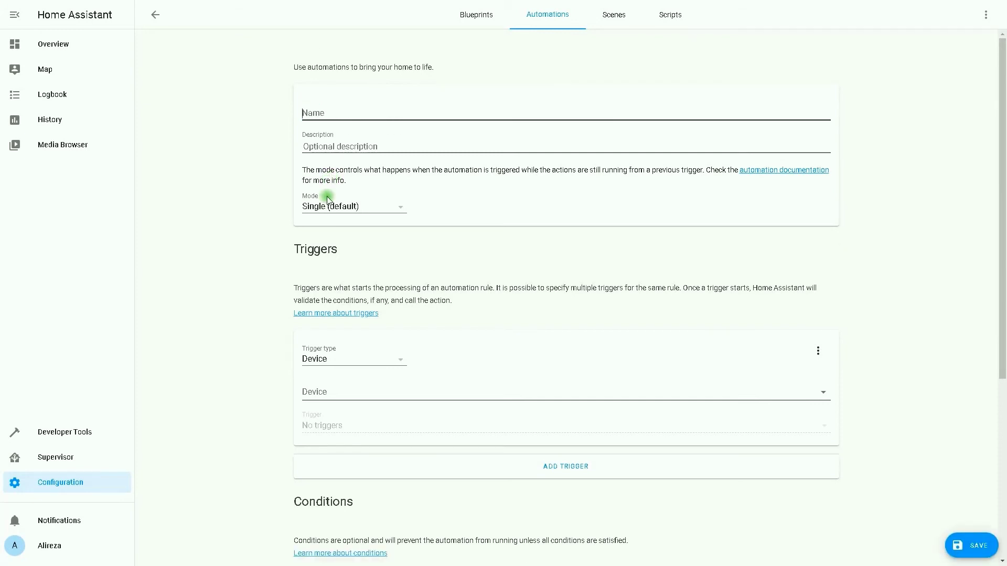
pyautogui.write('T')
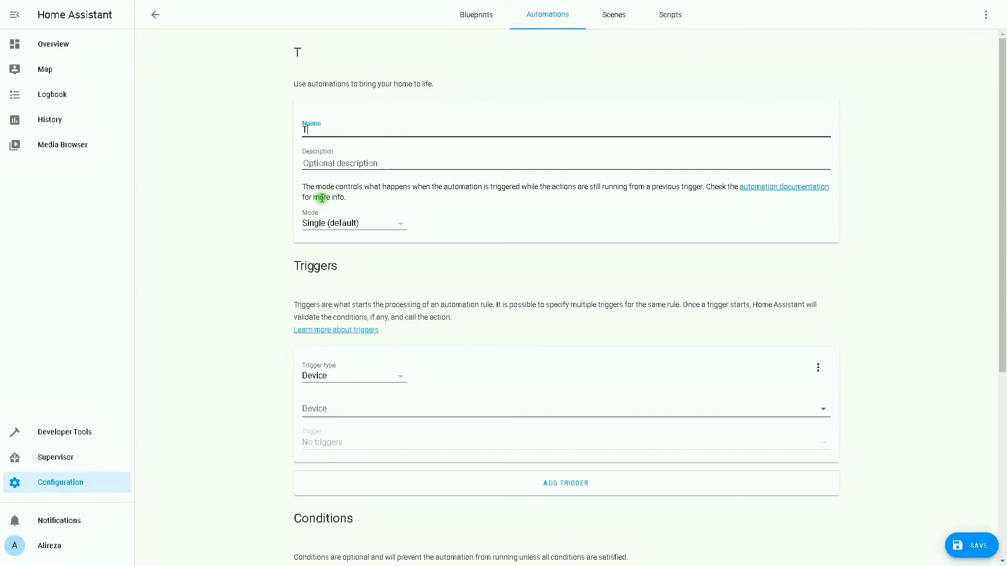
pyautogui.write('urn On switch')
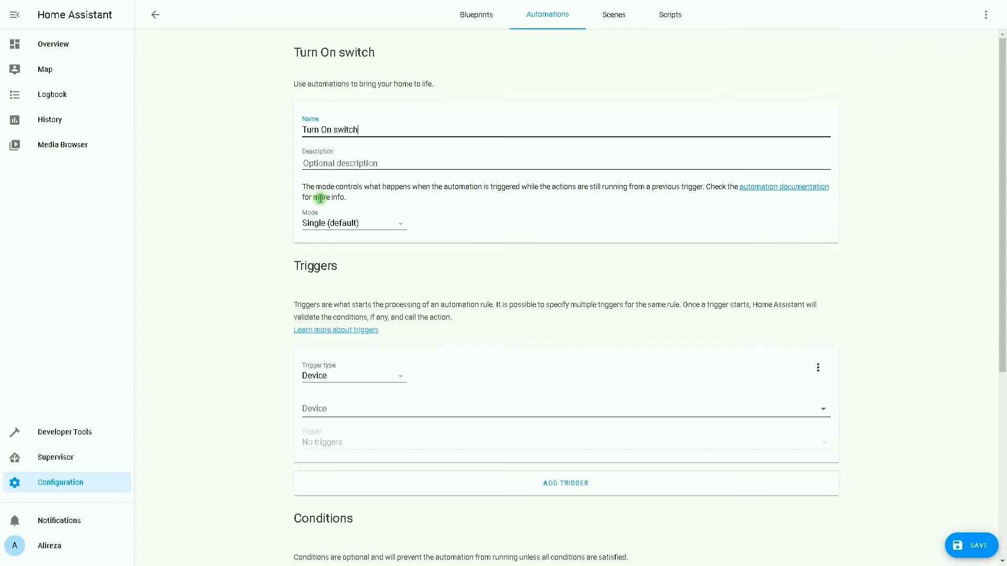
# Complete the automation's name as "Turn On switch every hour at 10 min" and set its mode to Queued
pyautogui.write(' every hour at ')
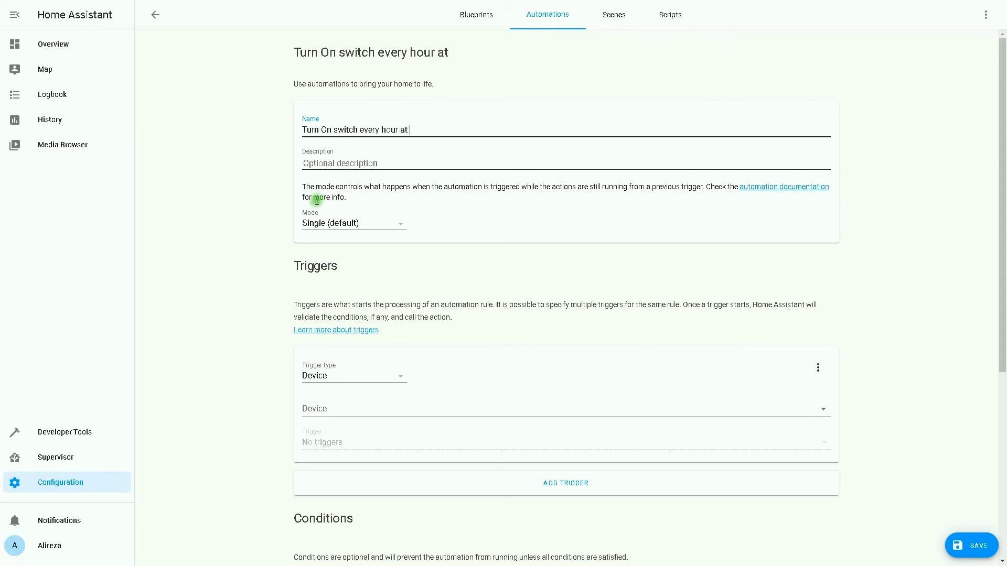
pyautogui.write('10 min')
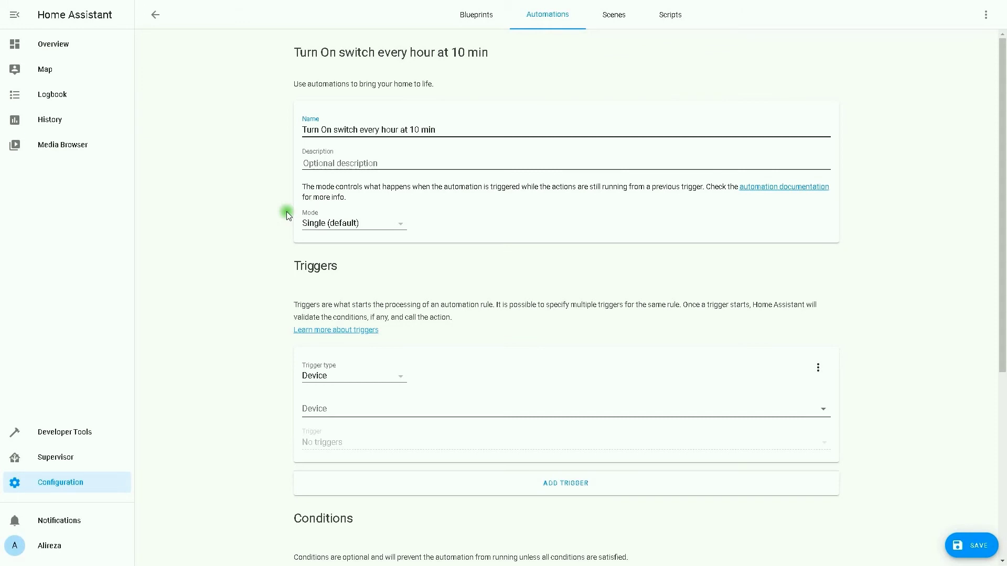
pyautogui.click(343, 224)
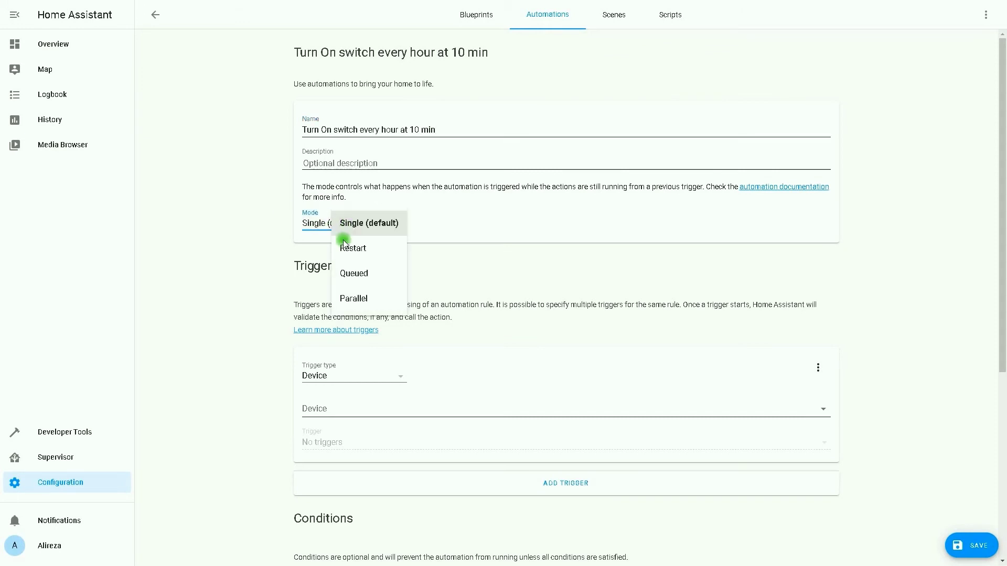
pyautogui.click(353, 272)
# Set the trigger type to Time Pattern with Minutes set to 10
pyautogui.scroll(-6, 329, 333)
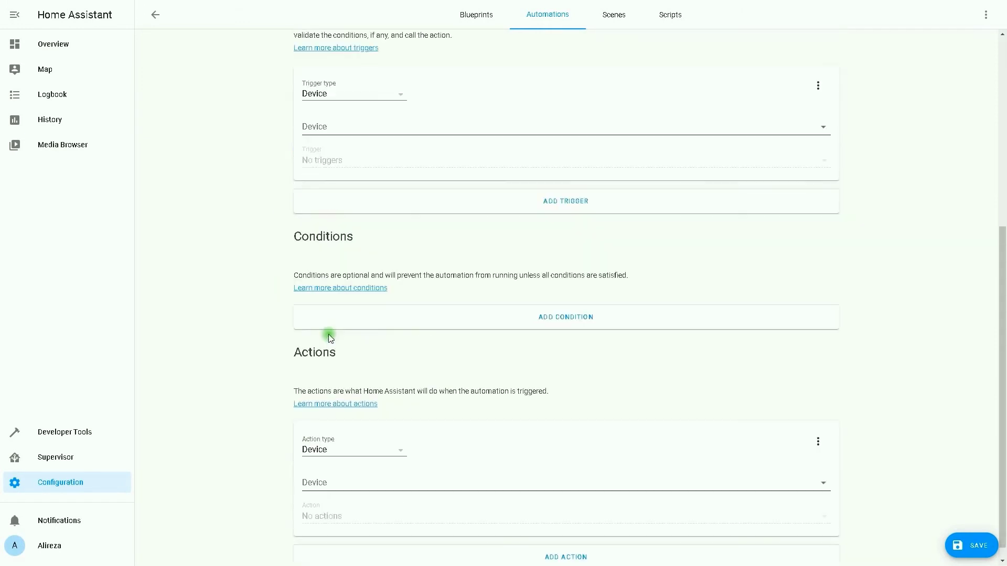
pyautogui.scroll(1, 330, 338)
pyautogui.click(321, 147)
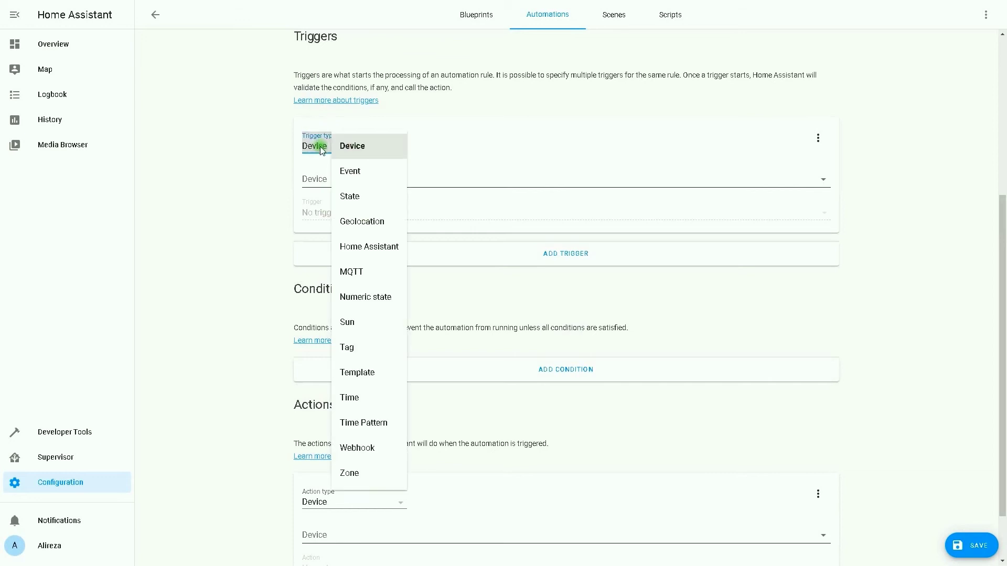
pyautogui.click(357, 422)
pyautogui.click(321, 209)
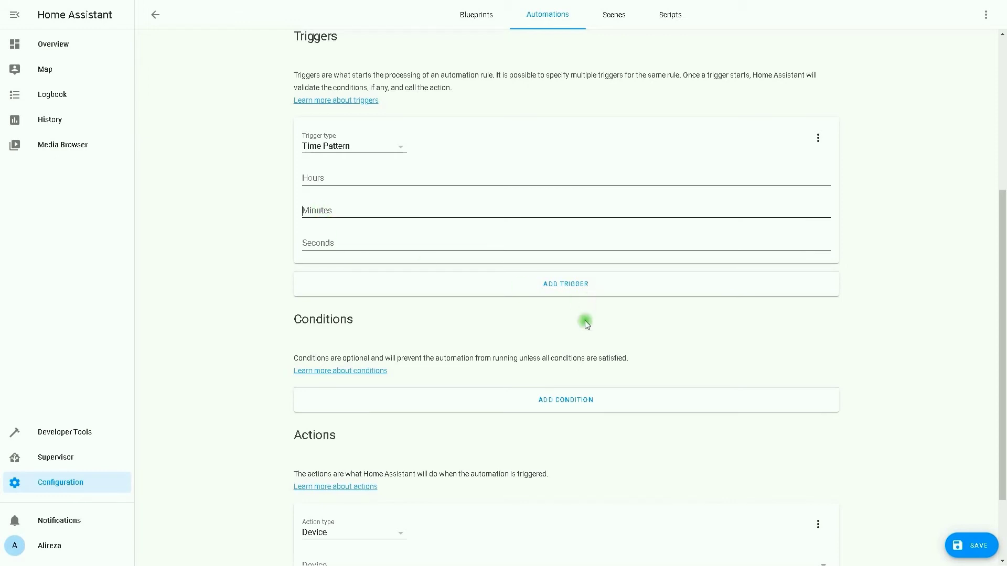
pyautogui.write('10')
pyautogui.click(254, 269)
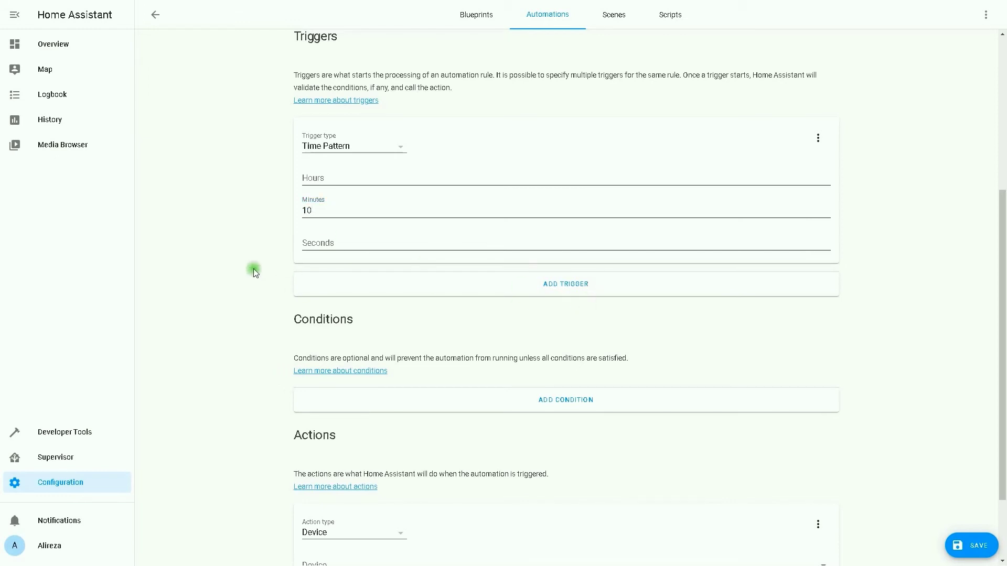
# Set the device action to Turn on Switch for the Switch device, save the automation and return to the automations list
pyautogui.scroll(-3, 477, 389)
pyautogui.click(323, 444)
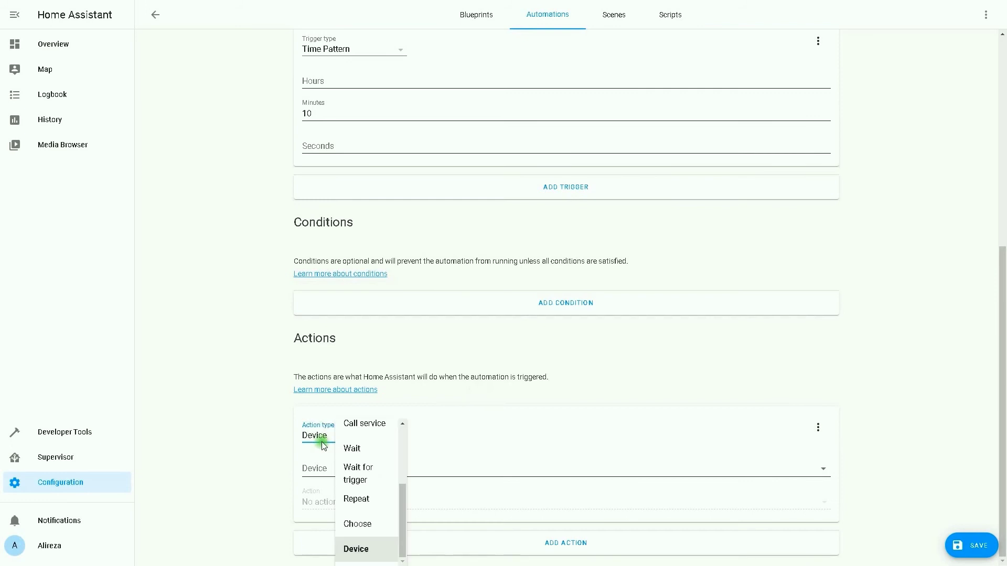
pyautogui.click(354, 547)
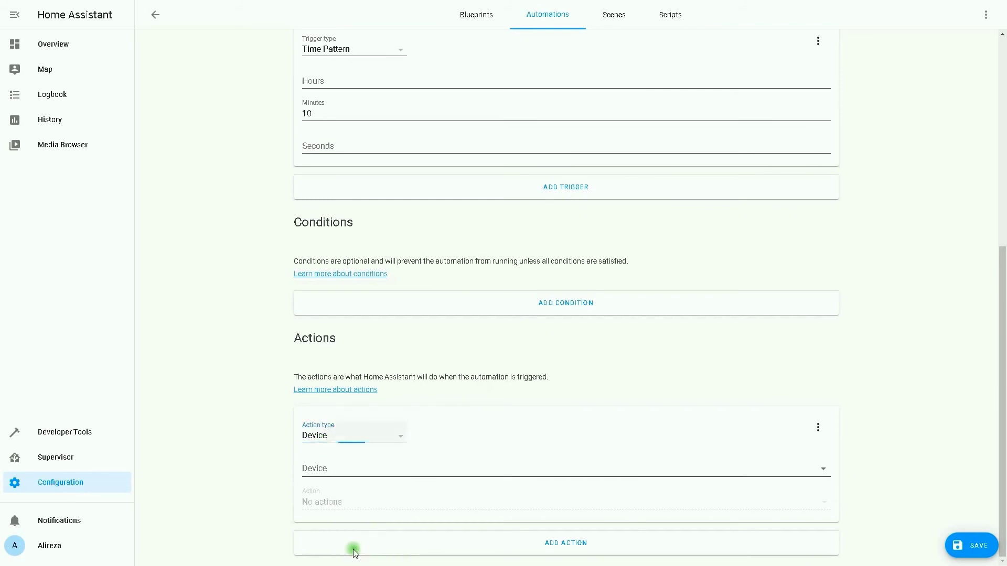
pyautogui.click(326, 470)
pyautogui.click(332, 358)
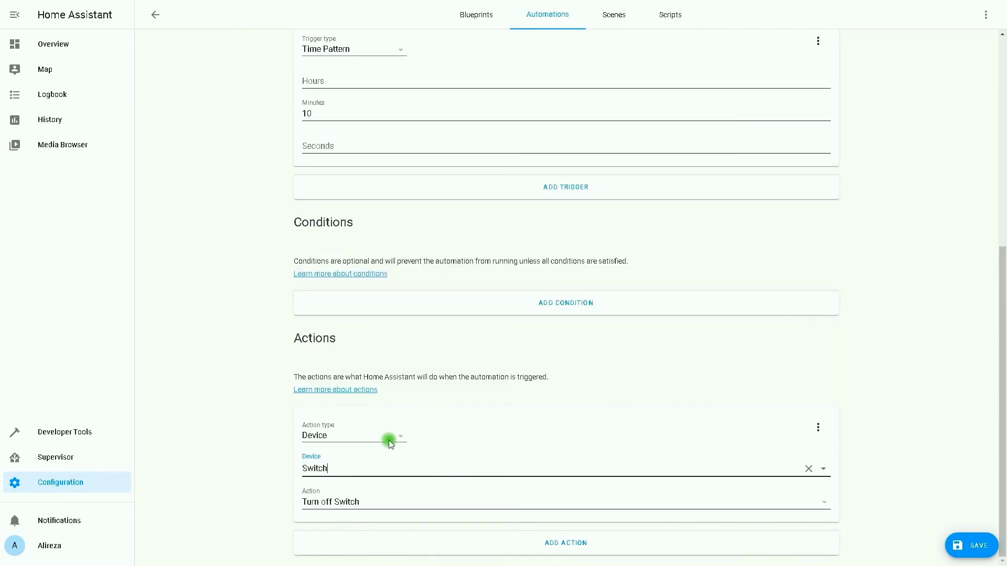
pyautogui.click(723, 503)
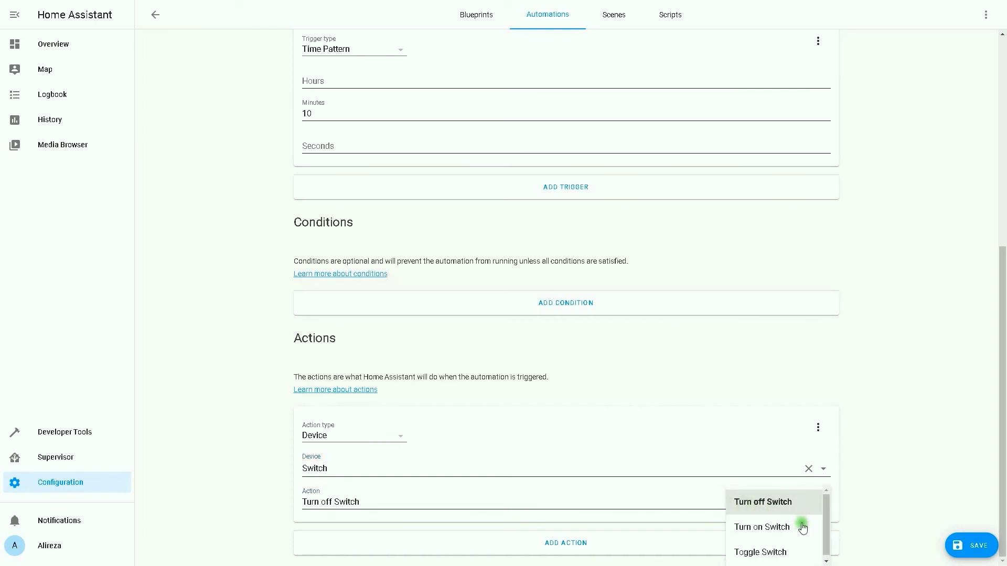
pyautogui.click(770, 525)
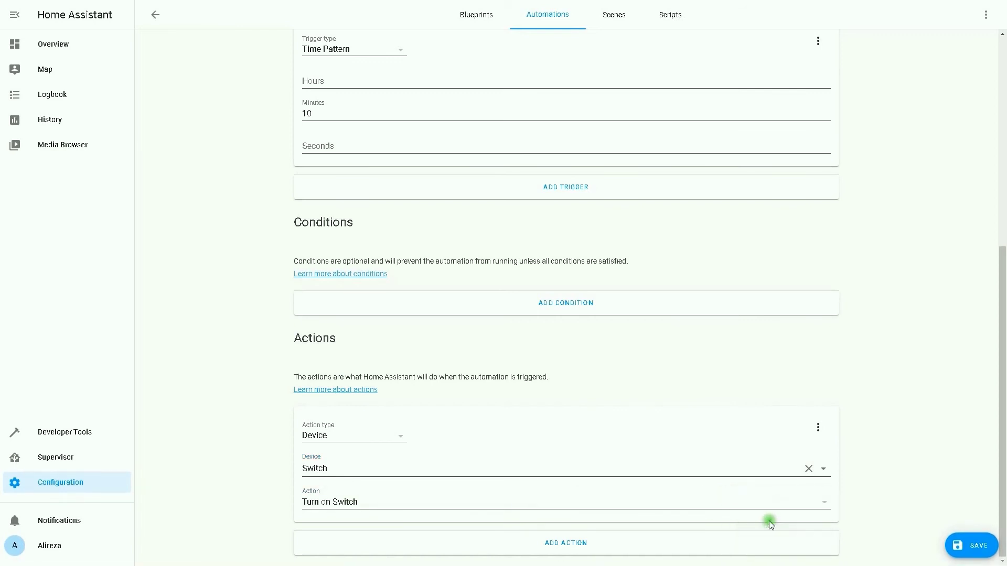
pyautogui.click(978, 546)
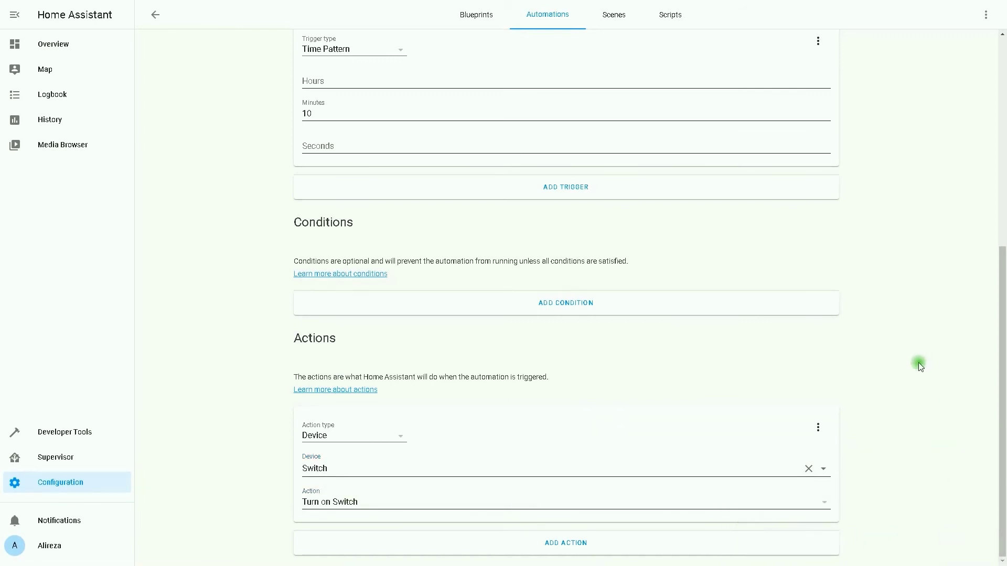
pyautogui.click(530, 13)
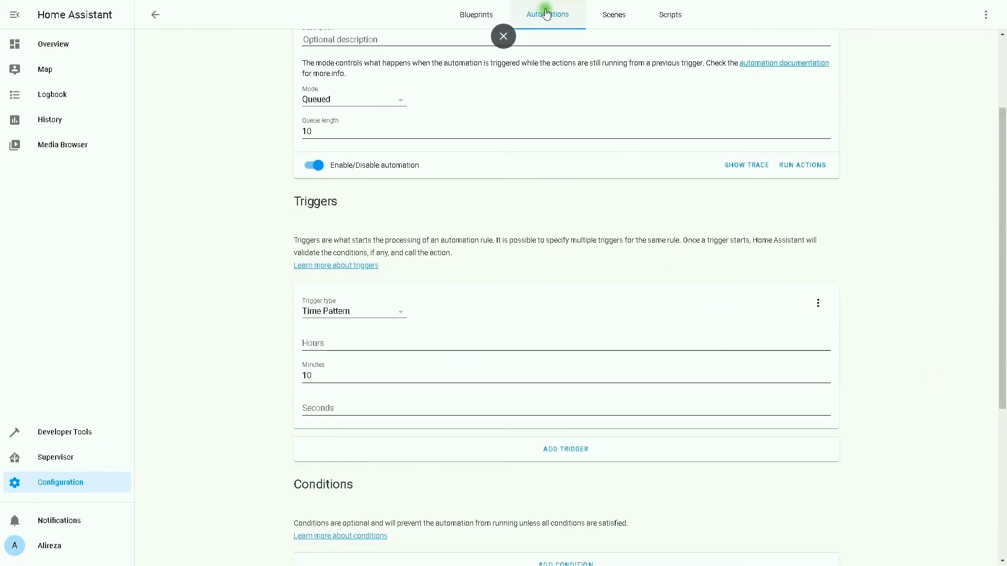
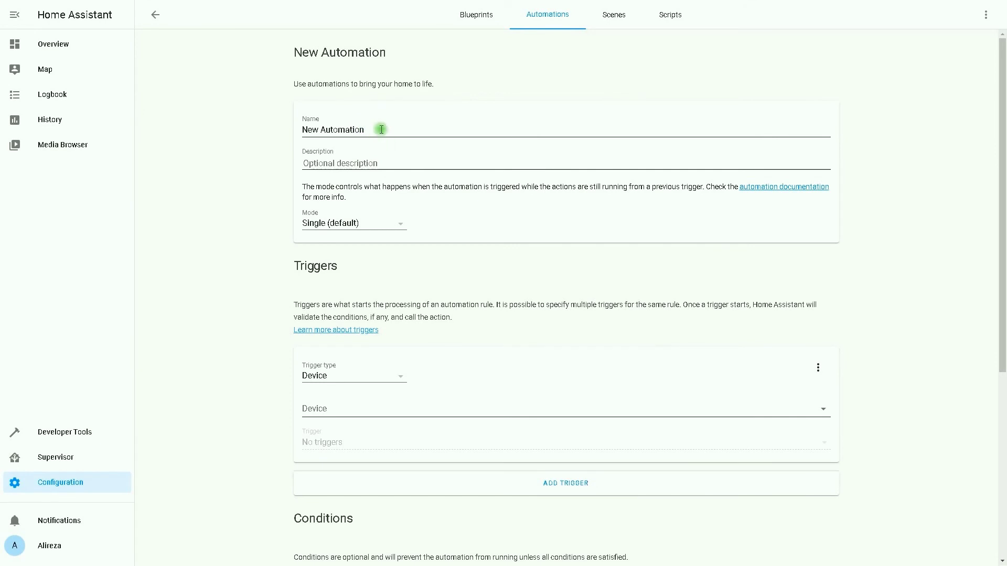
# Name the new automation "Turn on Switch every 15 Sec" and set its mode to Queued
pyautogui.press('BackSpace')
pyautogui.press('BackSpace')
pyautogui.press('BackSpace')
pyautogui.press('BackSpace')
pyautogui.press('BackSpace')
pyautogui.press('BackSpace')
pyautogui.press('BackSpace')
pyautogui.press('BackSpace')
pyautogui.press('BackSpace')
pyautogui.press('BackSpace')
pyautogui.press('BackSpace')
pyautogui.press('BackSpace')
pyautogui.press('BackSpace')
pyautogui.press('BackSpace')
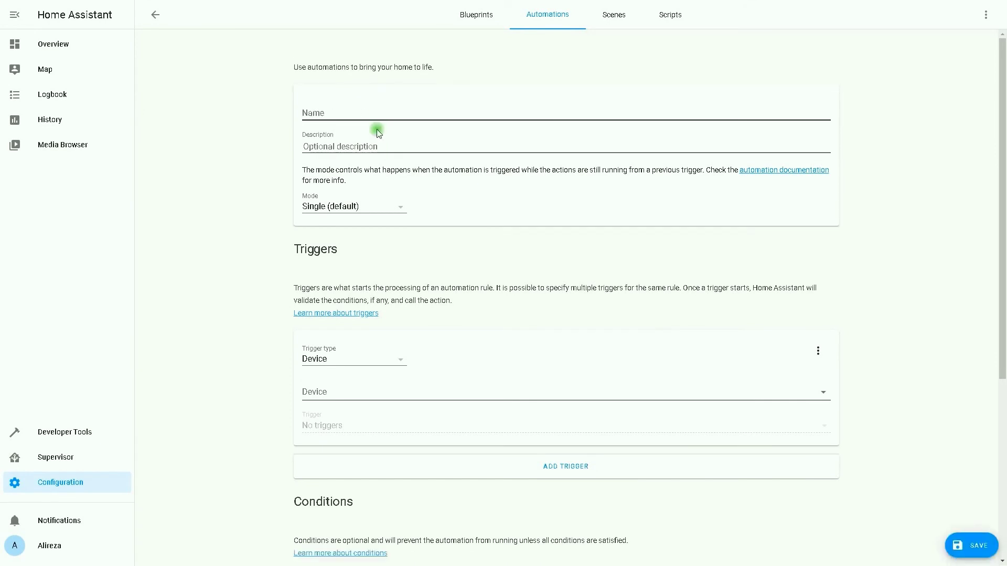
pyautogui.write('Tu')
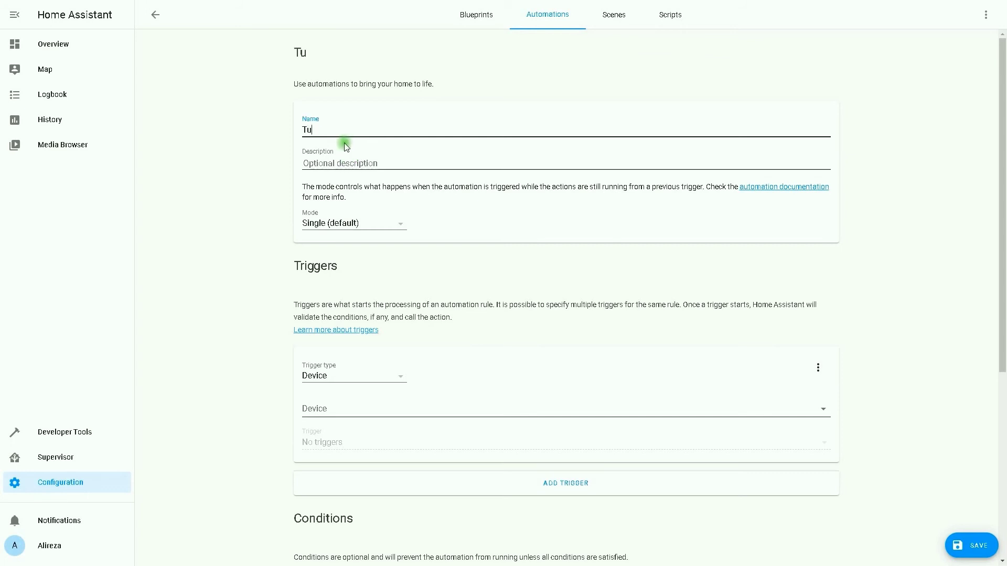
pyautogui.write('rn o n Switch')
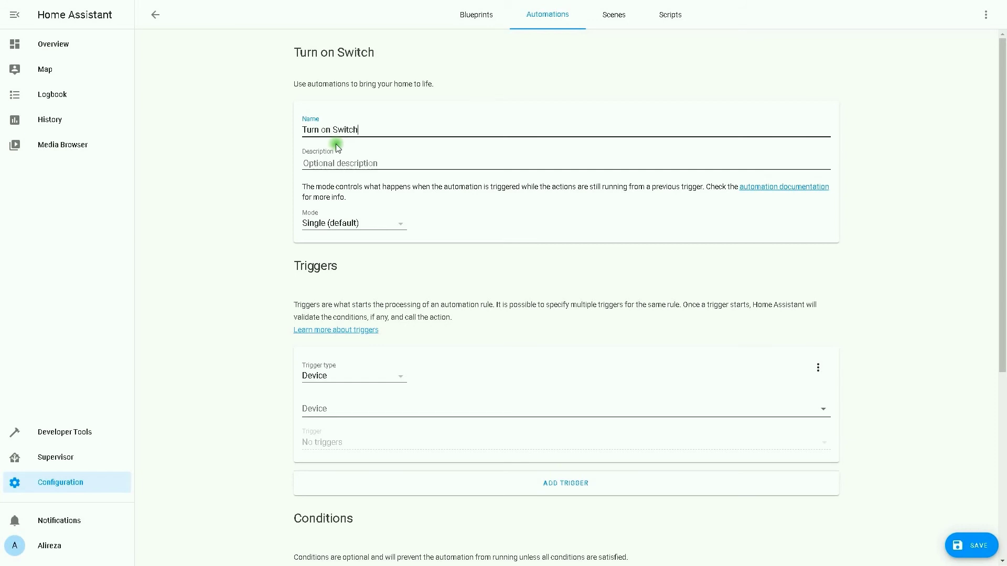
pyautogui.write(' every 15 Sec')
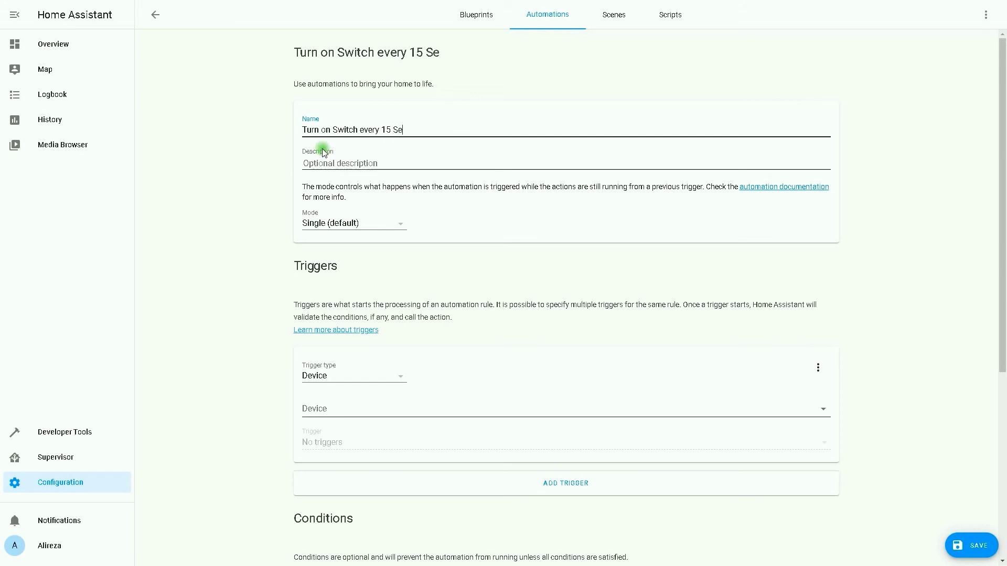
pyautogui.click(338, 223)
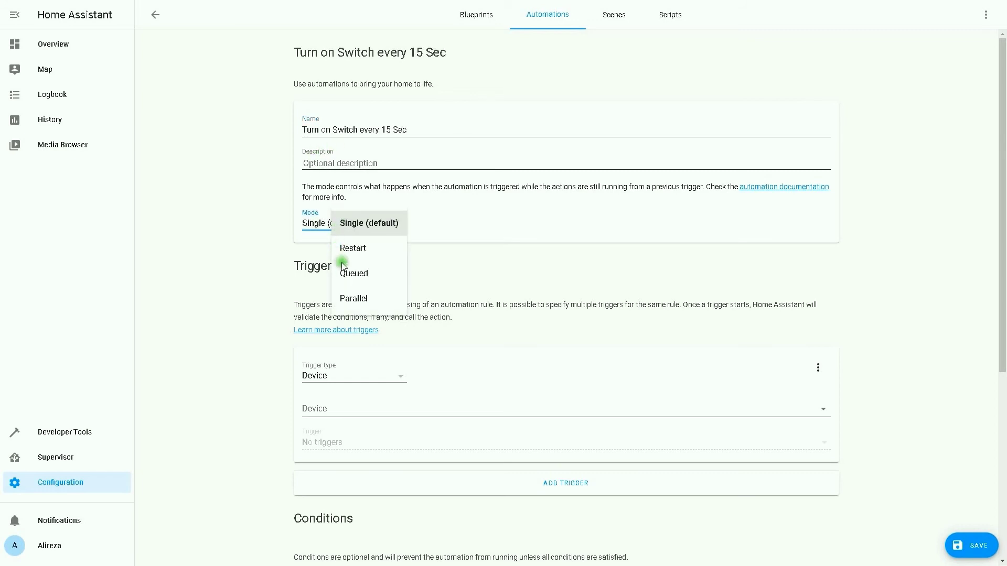
pyautogui.click(341, 271)
# Set the new automation's trigger type to Time Pattern with Seconds set to /15
pyautogui.click(345, 410)
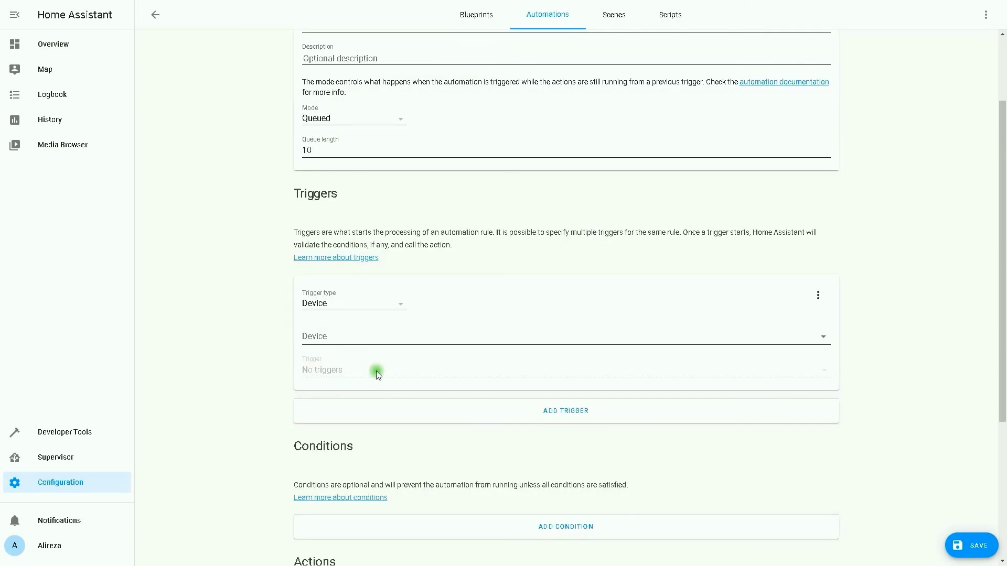
pyautogui.click(365, 529)
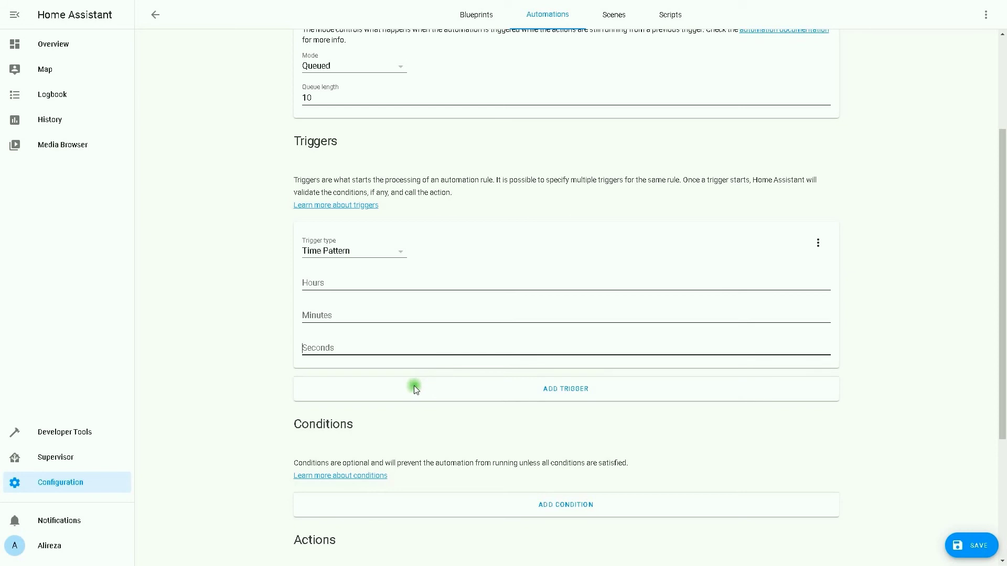
pyautogui.write('/15')
pyautogui.click(291, 387)
# Choose Turn on Switch as the Switch device's action in the 15-second automation and save it
pyautogui.scroll(-4, 465, 344)
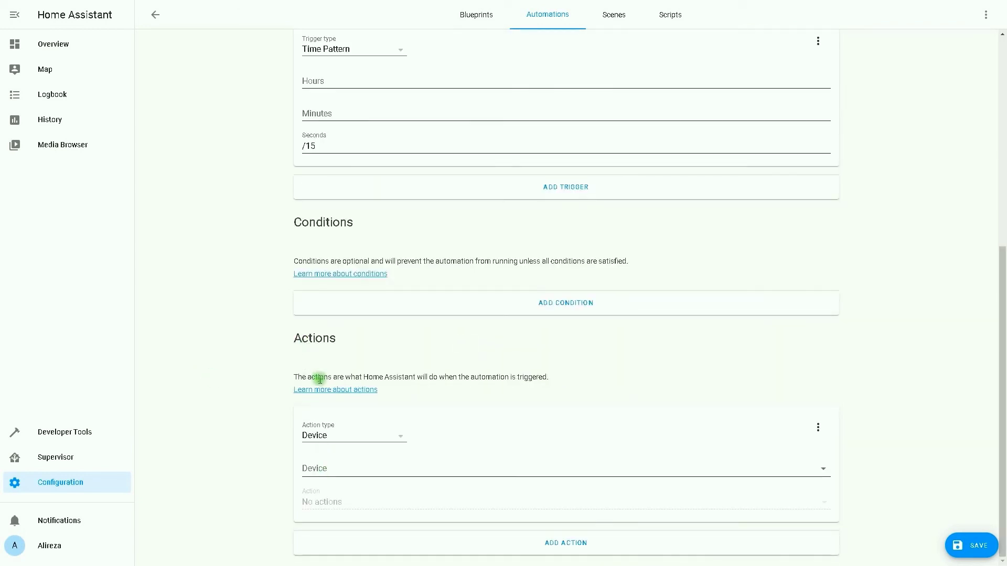
pyautogui.click(315, 469)
pyautogui.click(338, 361)
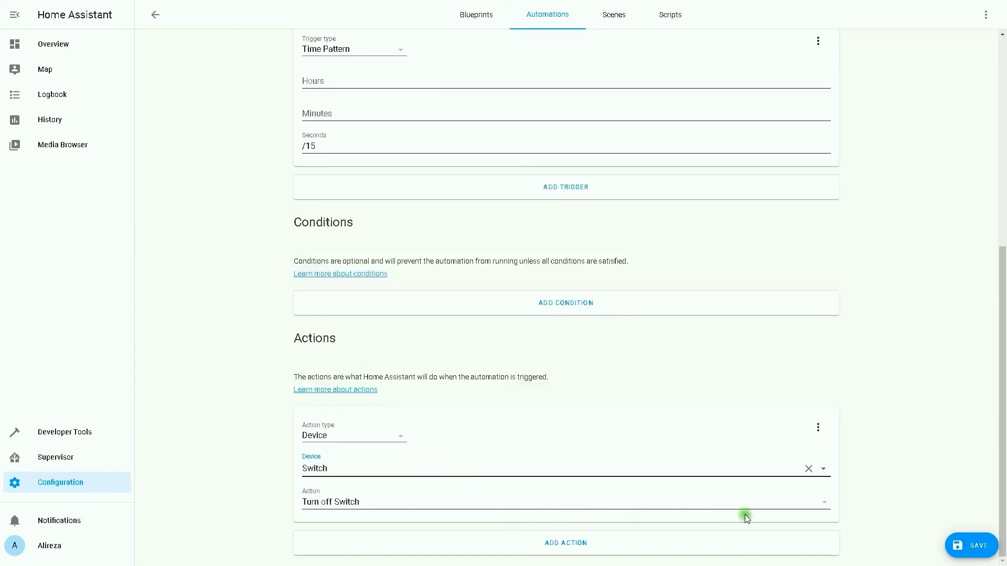
pyautogui.click(773, 505)
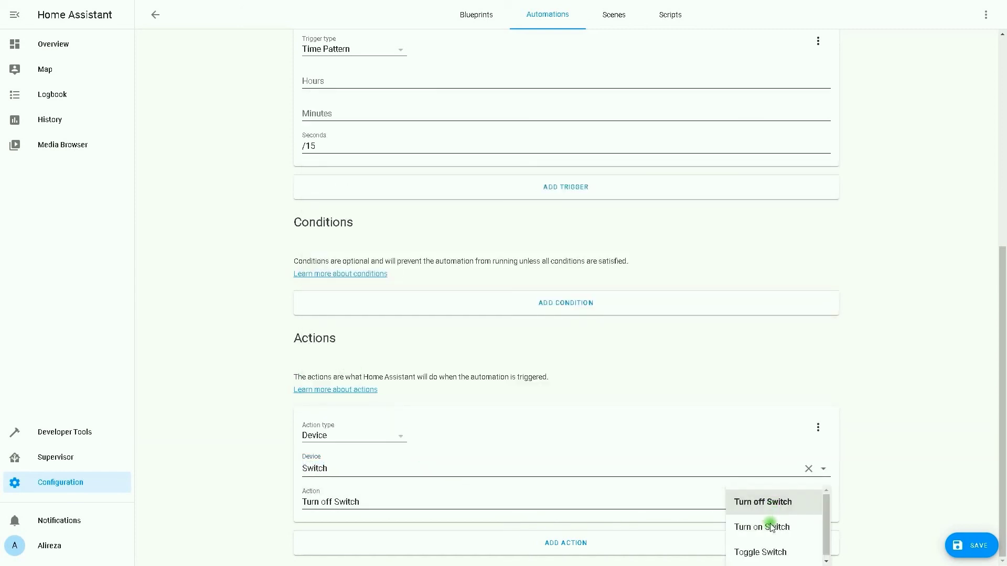
pyautogui.click(764, 525)
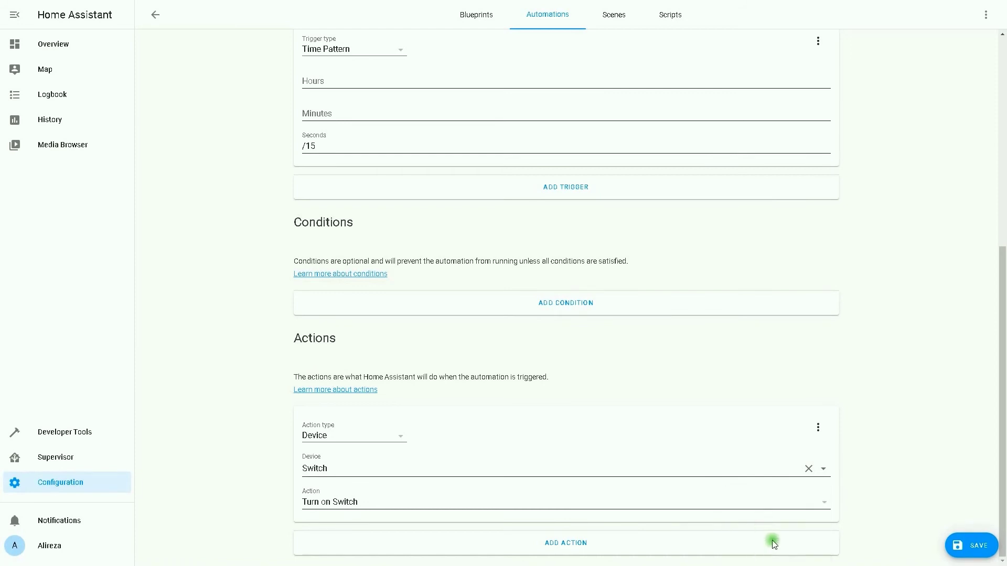
pyautogui.click(969, 546)
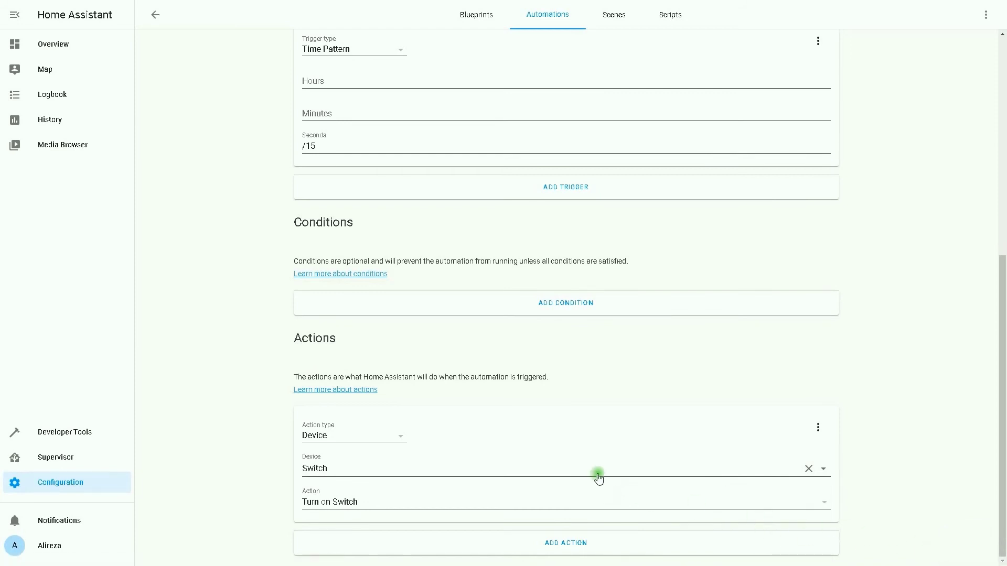
# Check the automations list and watch the Switch's state on the Overview dashboard
pyautogui.click(528, 20)
pyautogui.click(68, 483)
pyautogui.click(58, 44)
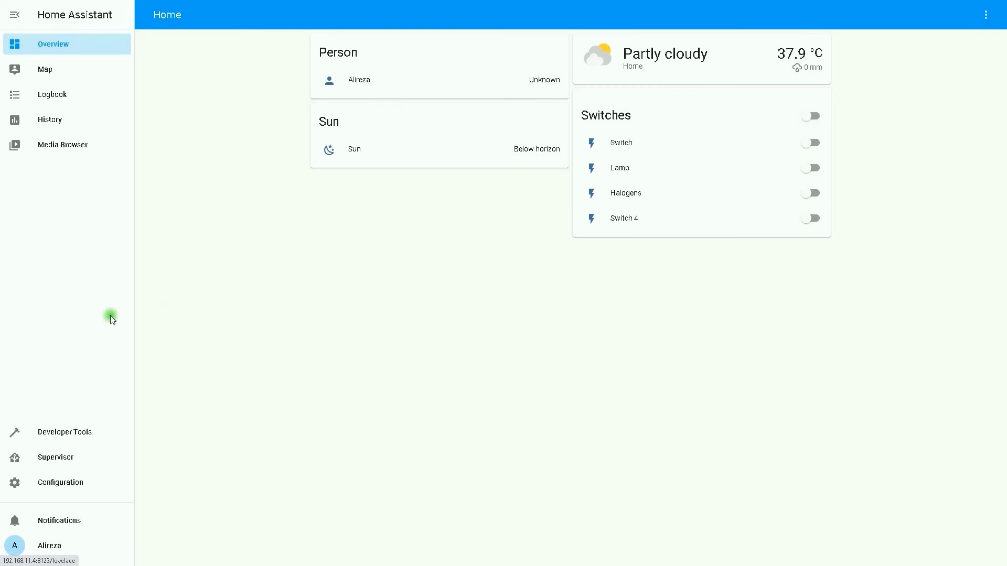
pyautogui.moveTo(807, 10)
pyautogui.mouseDown()
pyautogui.moveTo(822, 45)
pyautogui.moveTo(797, 55)
pyautogui.mouseUp()
# Open the "Turn on Switch every 15 Sec" automation for editing from the automations list
pyautogui.click(78, 481)
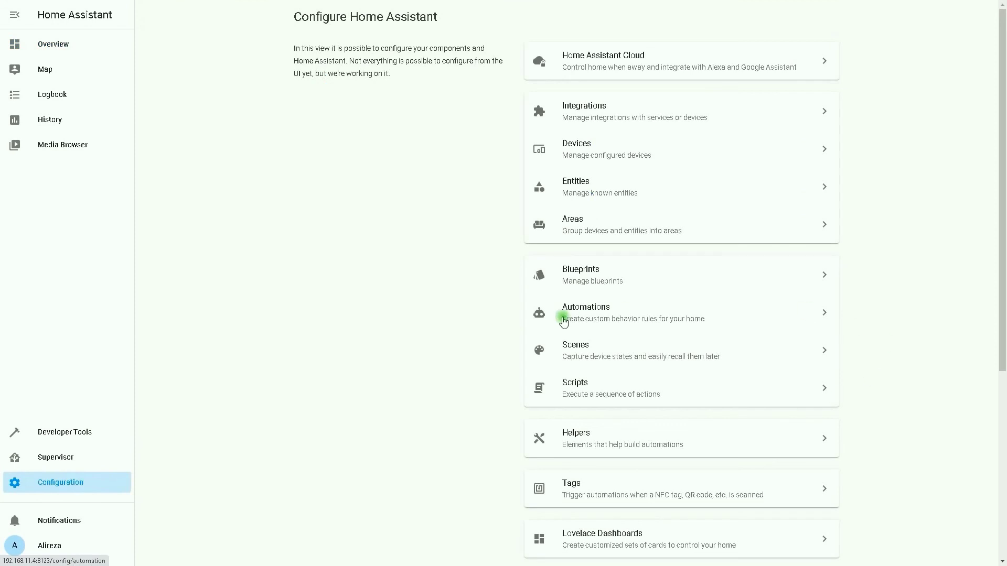
pyautogui.click(614, 313)
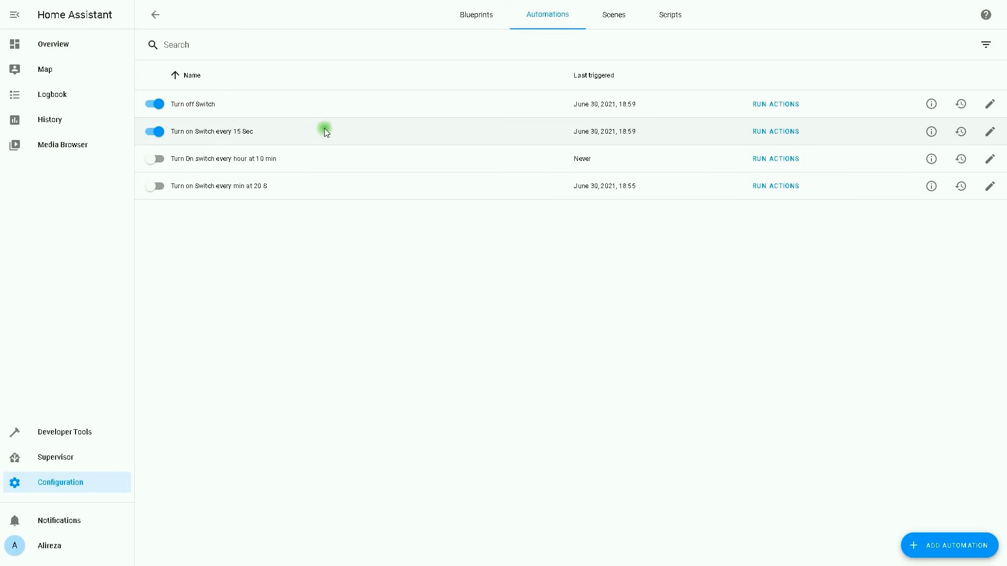
pyautogui.click(990, 132)
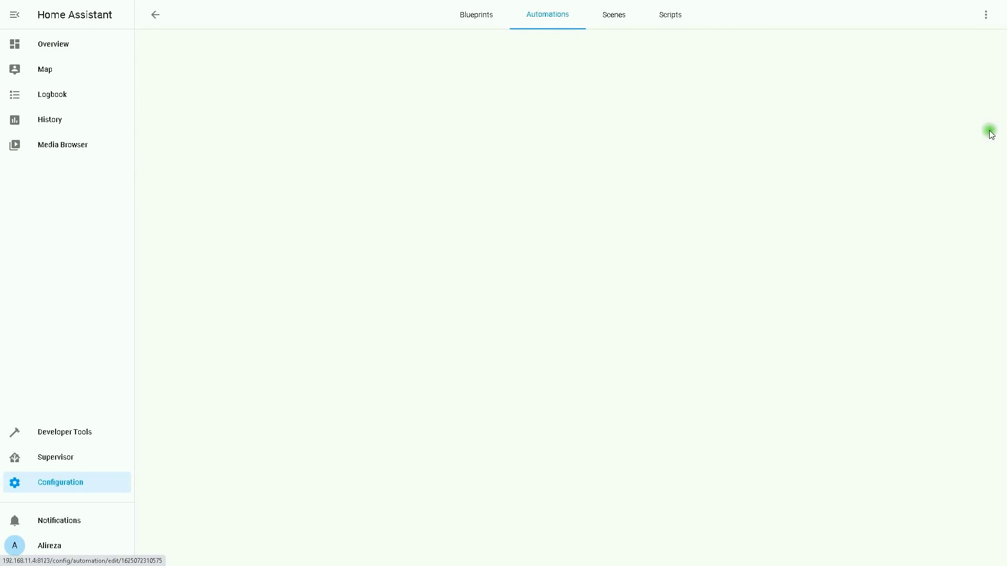
# Clear the Seconds value of the time pattern trigger and set Minutes to /5
pyautogui.scroll(-3, 451, 378)
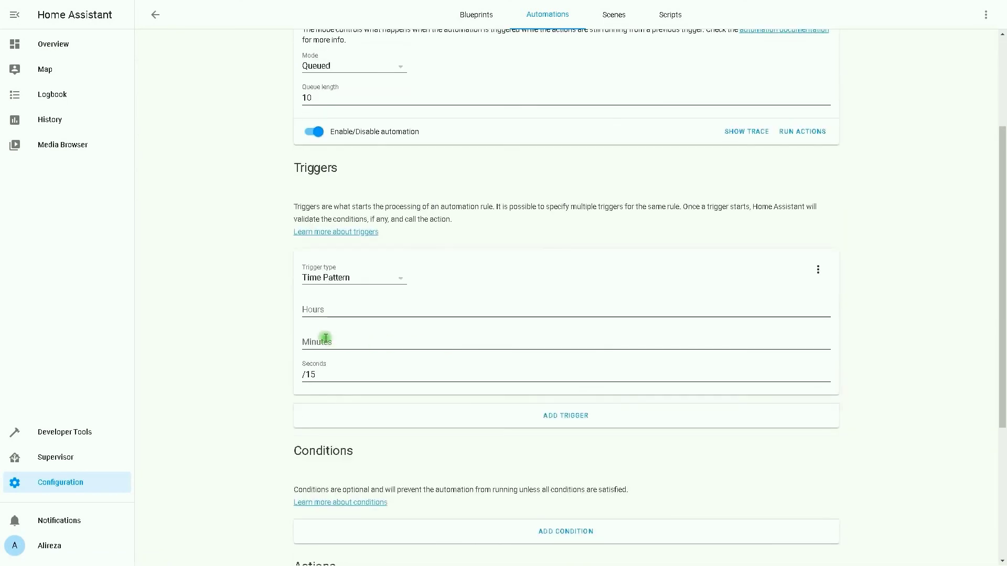
pyautogui.click(327, 372)
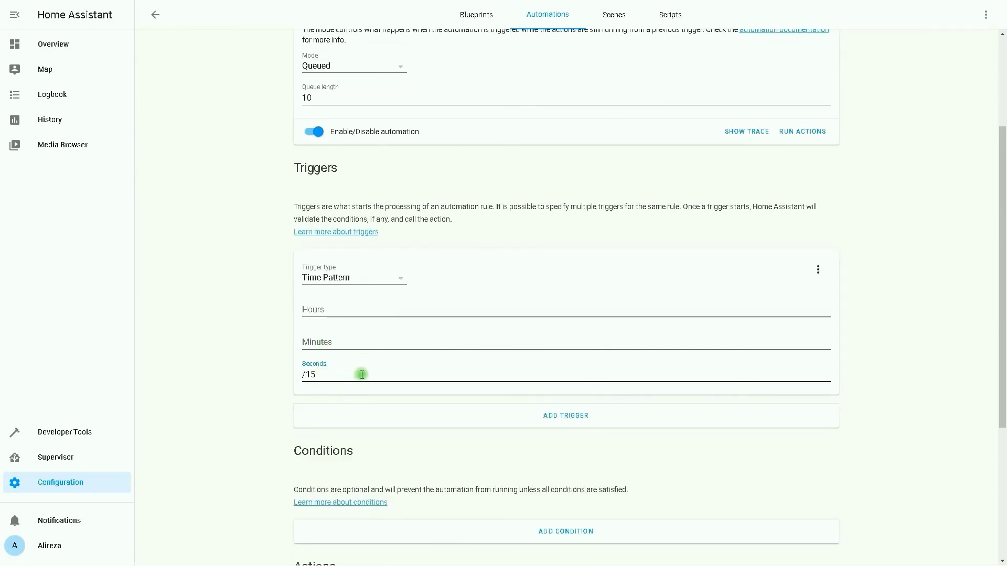
pyautogui.press('BackSpace')
pyautogui.press('BackSpace')
pyautogui.press('BackSpace')
pyautogui.click(214, 341)
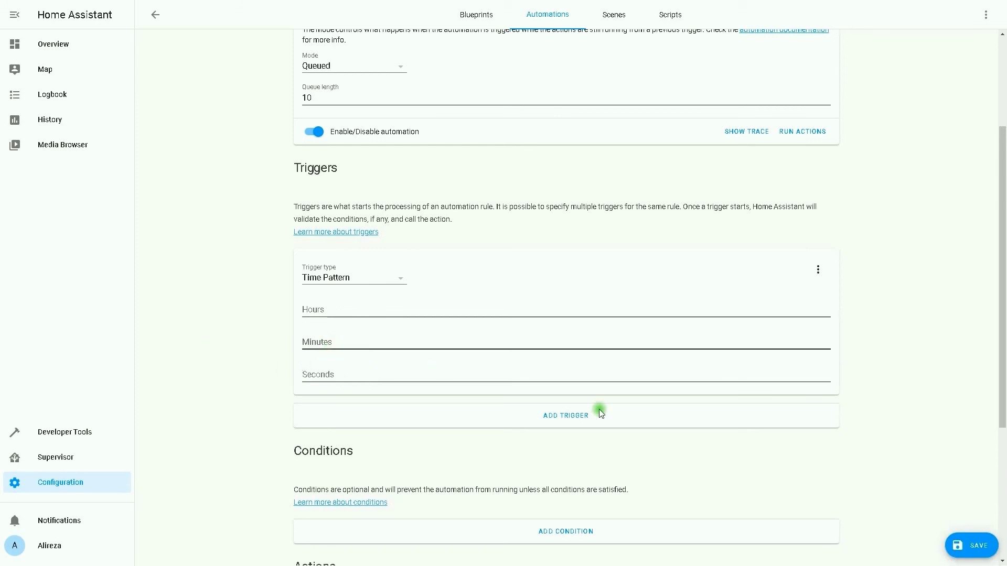
pyautogui.press('Tab')
pyautogui.write('/5')
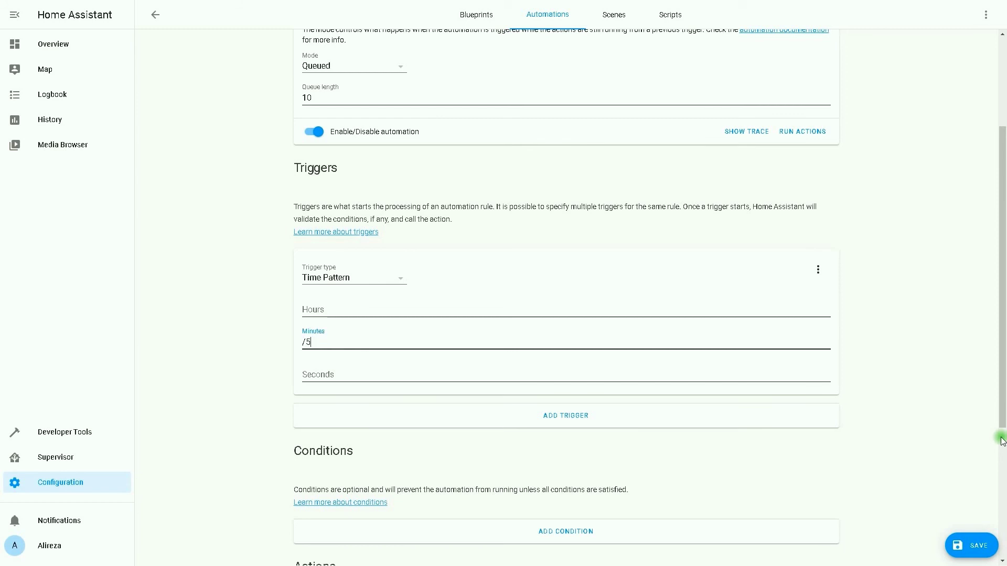
# Save the edited time pattern automation and disable "Turn on Switch every 15 Sec" in the automations list
pyautogui.click(232, 300)
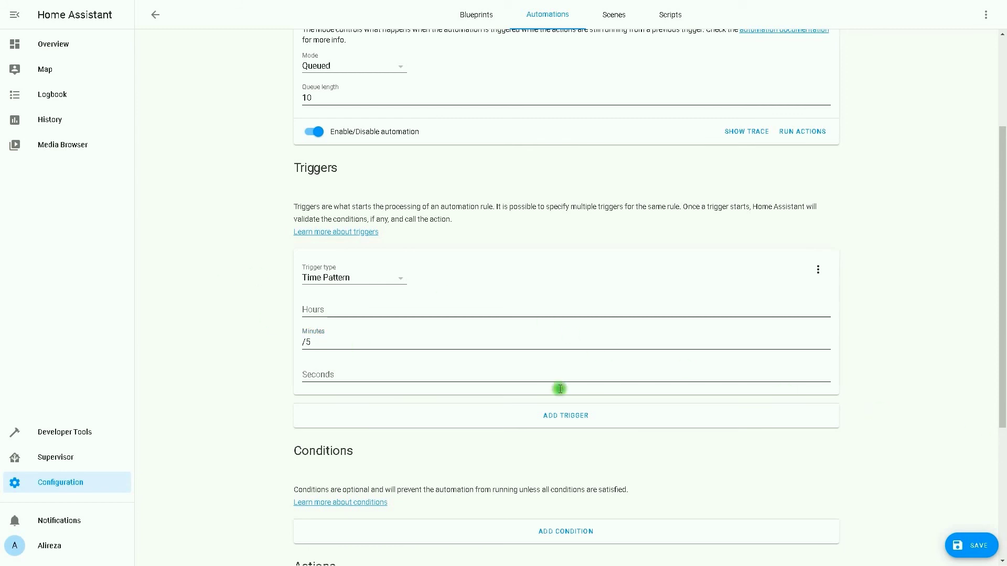
pyautogui.scroll(-4, 861, 397)
pyautogui.click(977, 550)
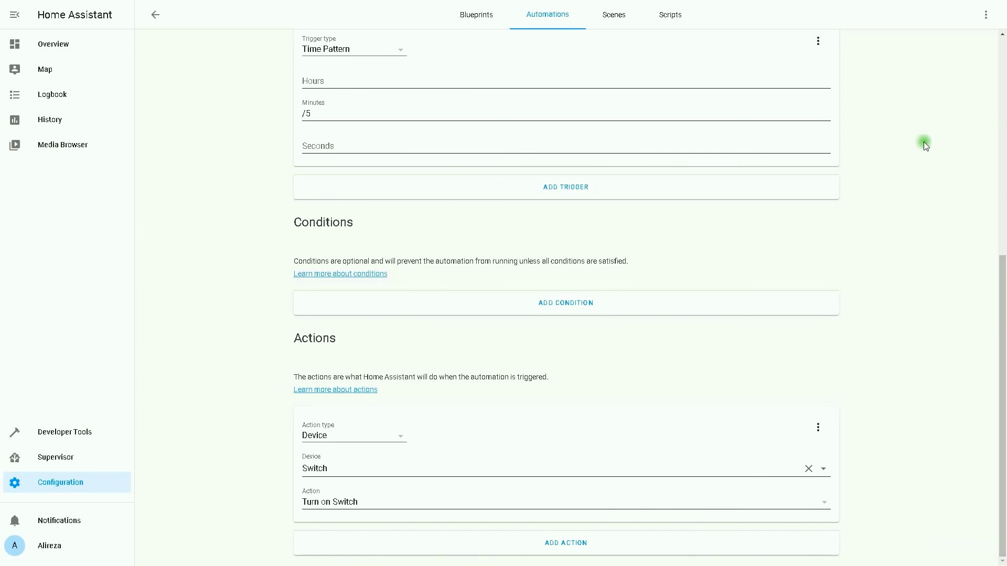
pyautogui.click(548, 16)
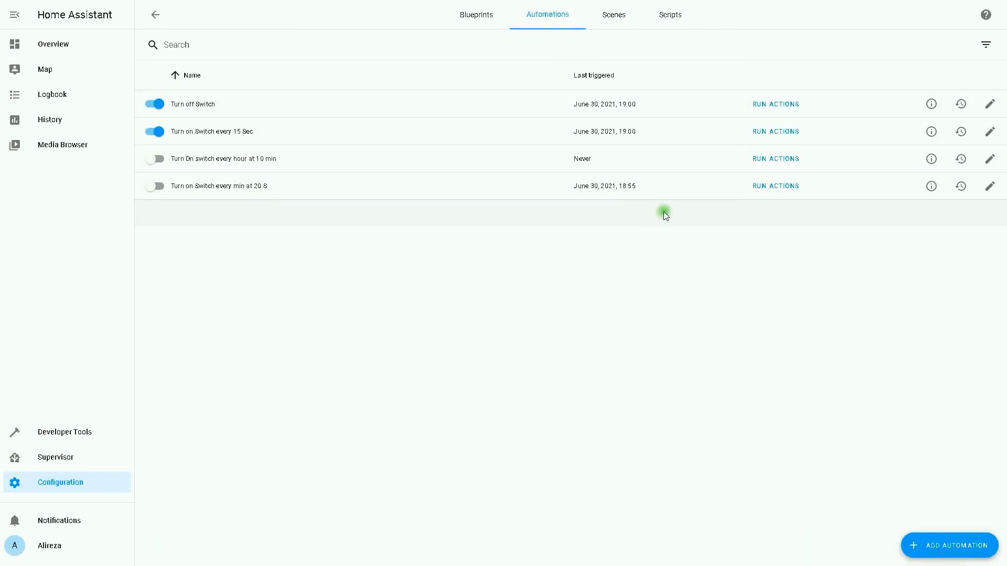
pyautogui.click(155, 131)
# Create an empty automation named "Trigger once during 19" and set its mode to Queued
pyautogui.click(942, 550)
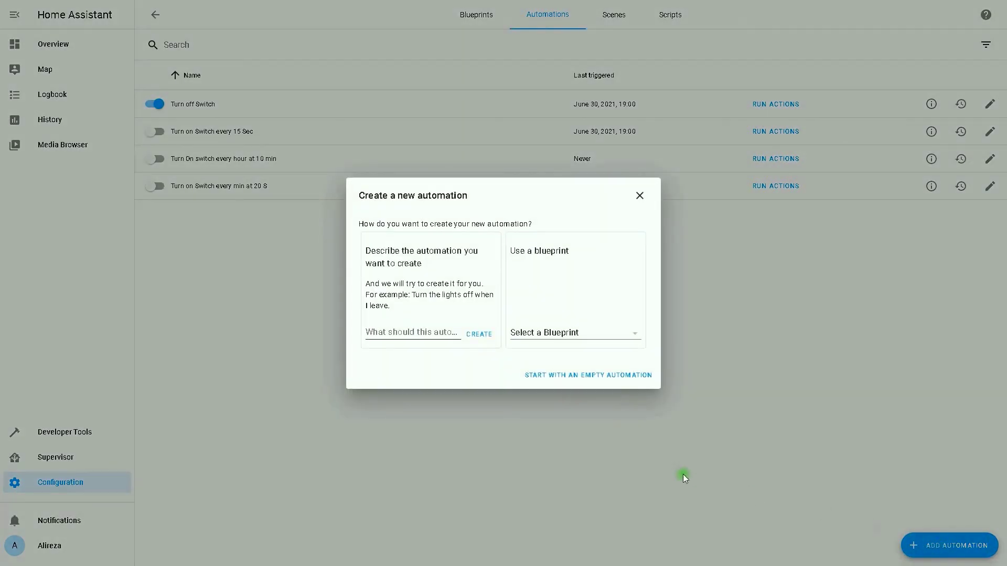
pyautogui.click(584, 376)
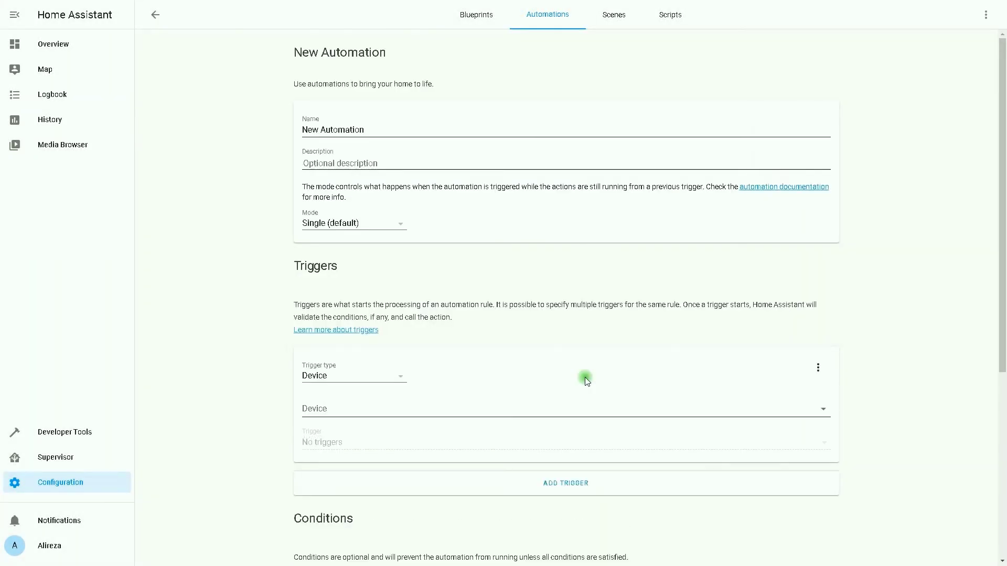
pyautogui.moveTo(378, 131); pyautogui.dragTo(240, 140)
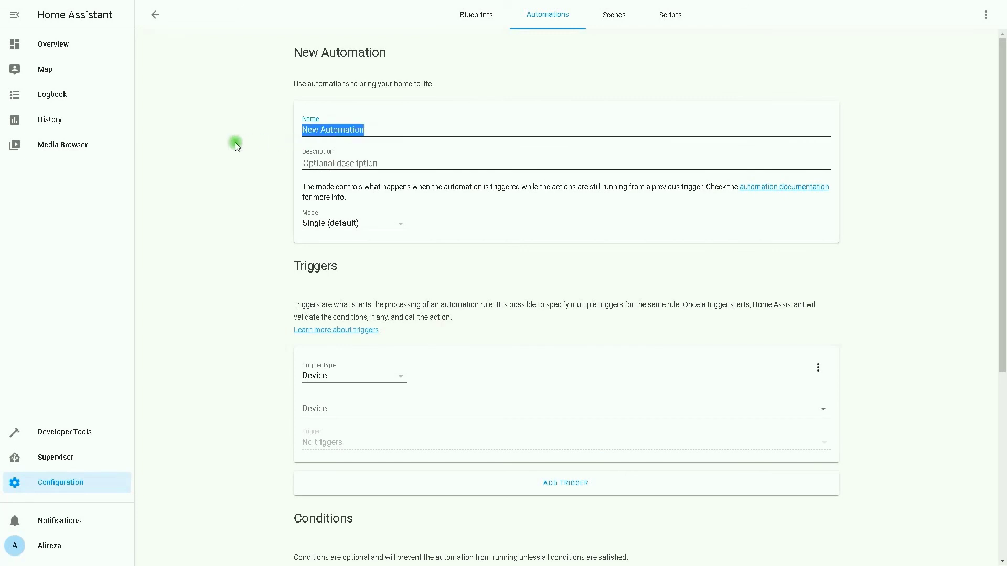
pyautogui.write('Tri')
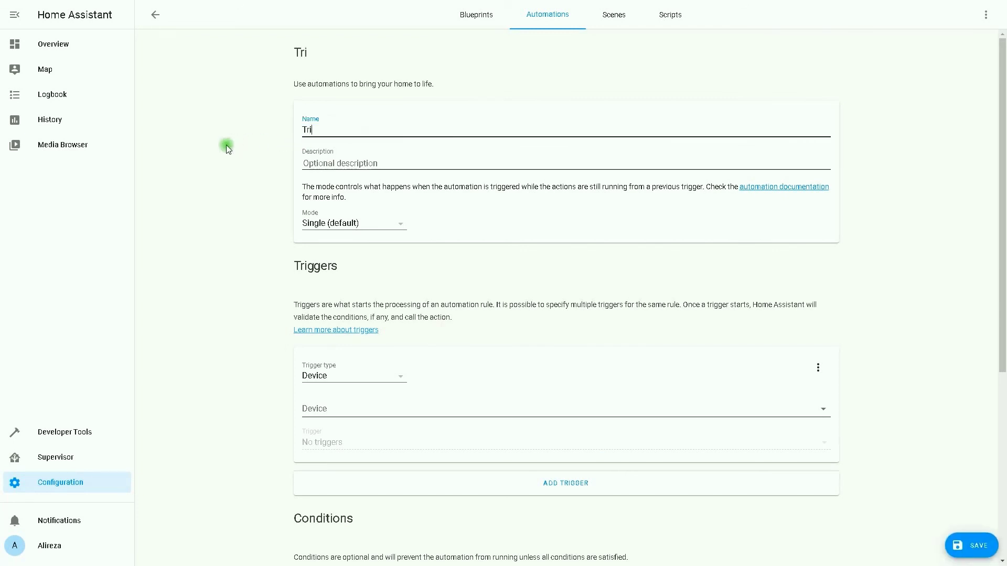
pyautogui.write('gger once during')
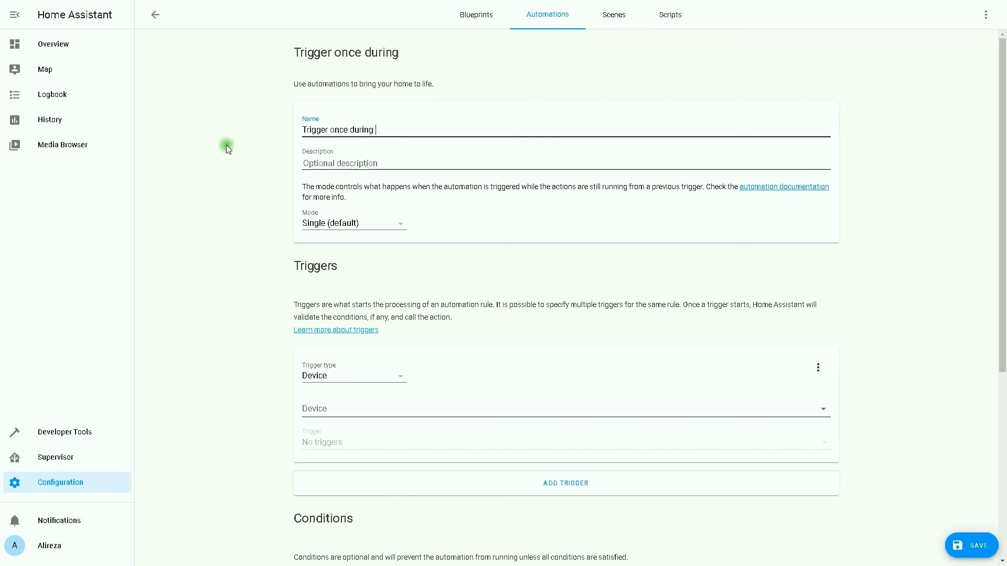
pyautogui.write(' 19')
pyautogui.click(336, 225)
pyautogui.click(351, 273)
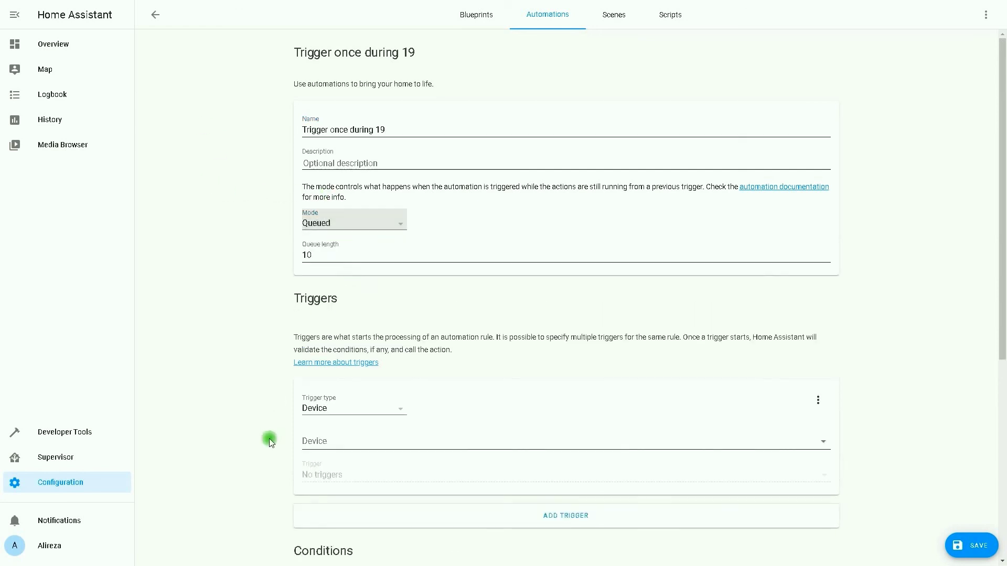
# Make the trigger a Time Pattern with Hours set to 19 and Minutes set to *
pyautogui.scroll(-4, 356, 388)
pyautogui.click(338, 147)
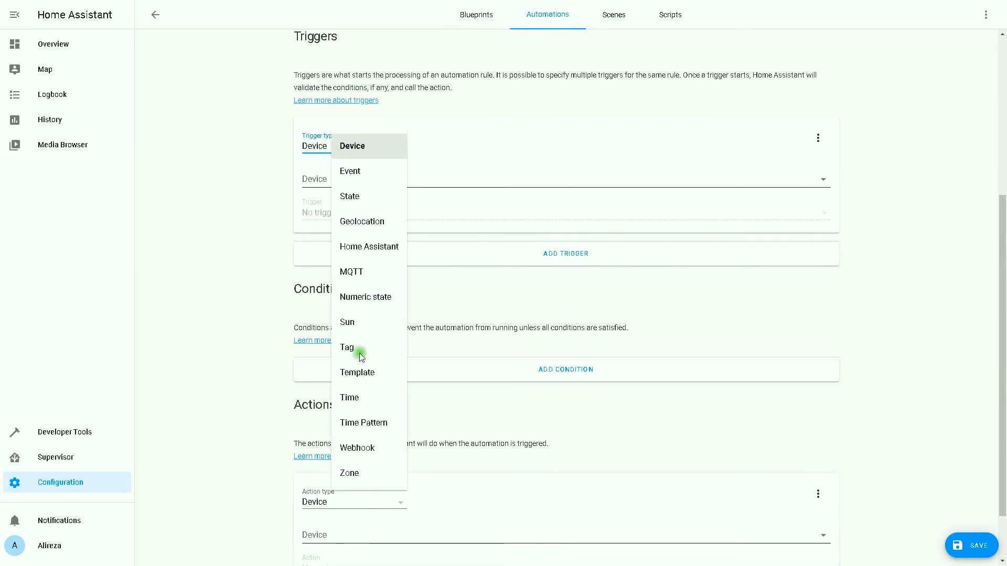
pyautogui.click(360, 420)
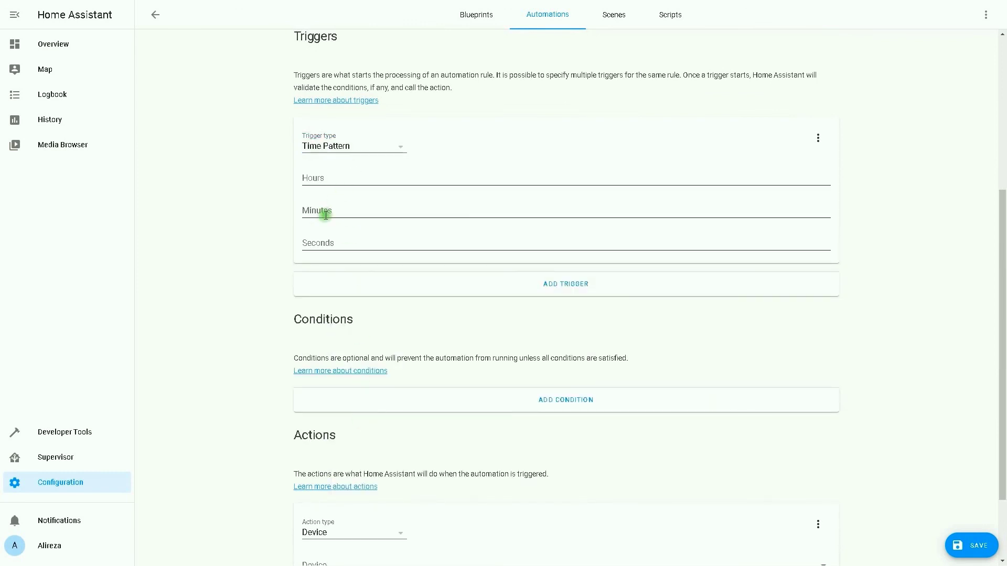
pyautogui.click(313, 178)
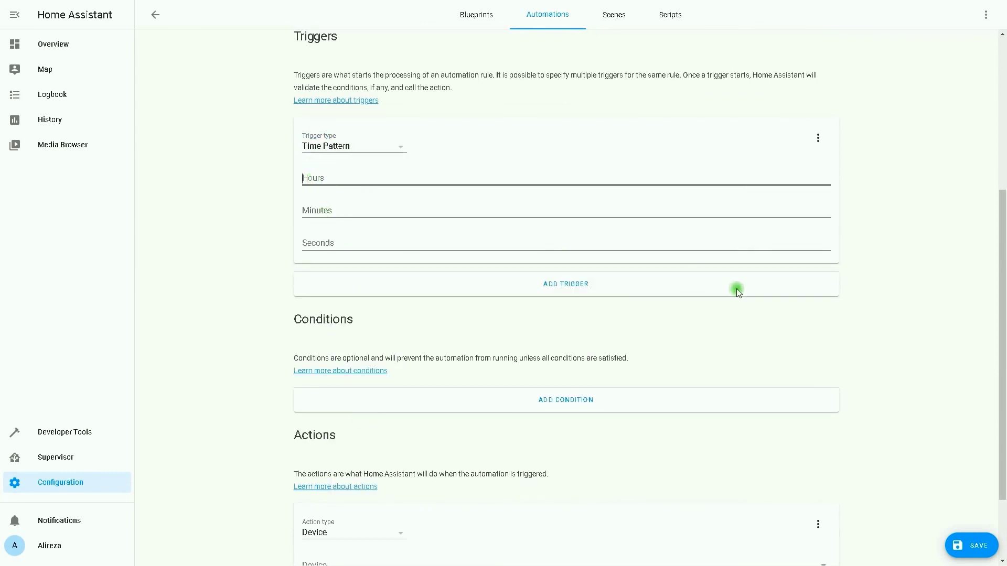
pyautogui.write('19')
pyautogui.click(337, 213)
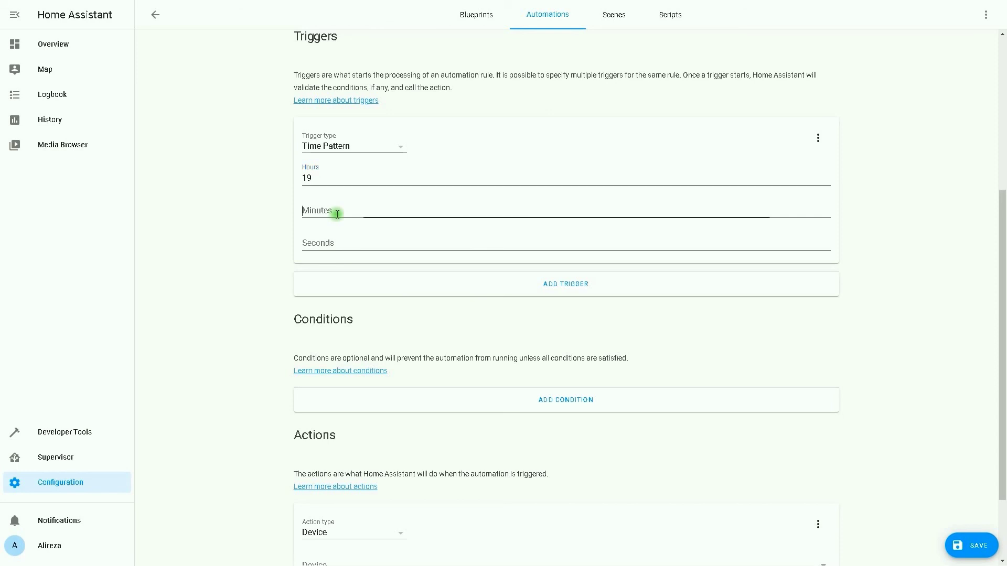
pyautogui.write('*')
pyautogui.click(196, 332)
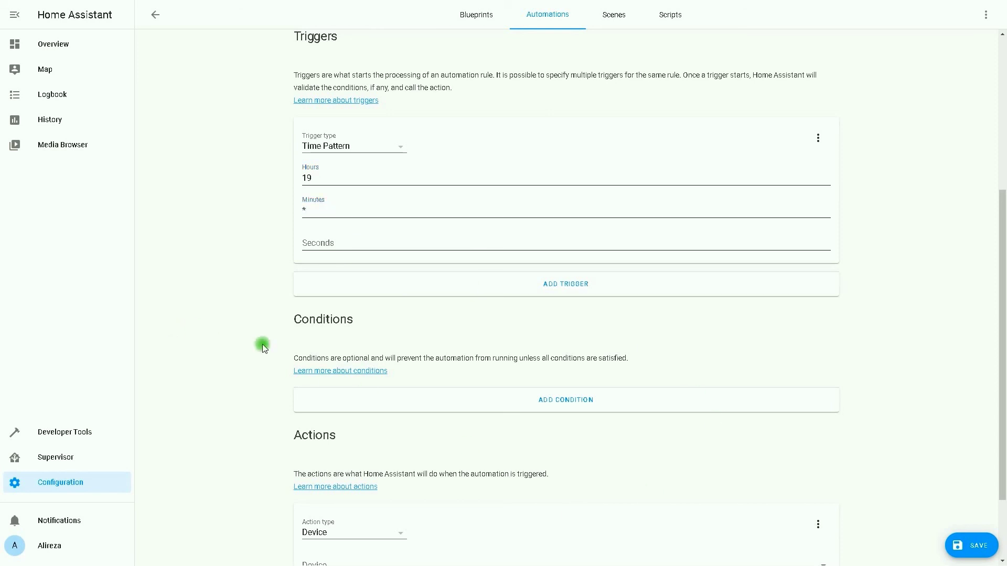
# Set the device action to Turn on Switch for the Switch device, save the automation and return to the automations list
pyautogui.scroll(-2, 353, 379)
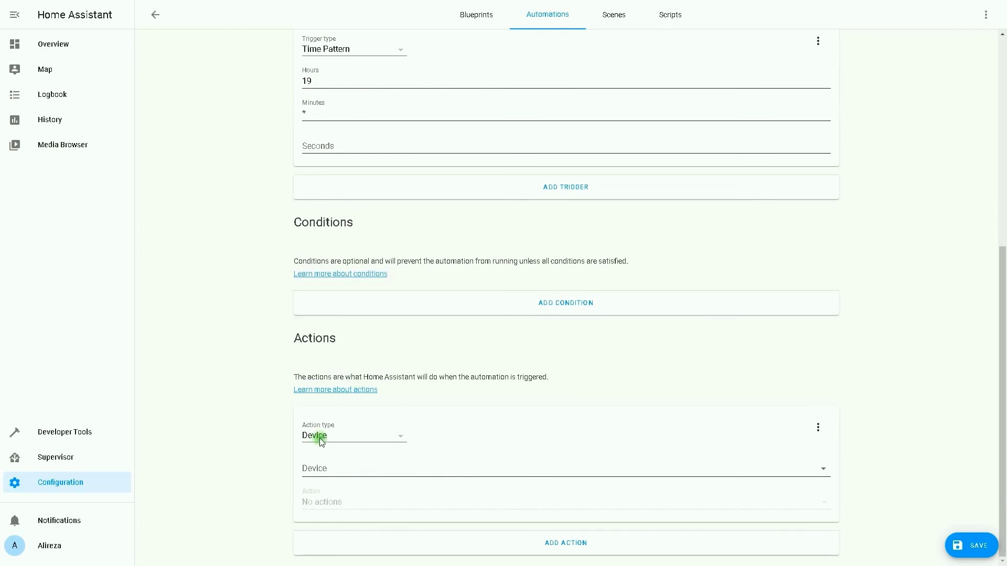
pyautogui.click(322, 469)
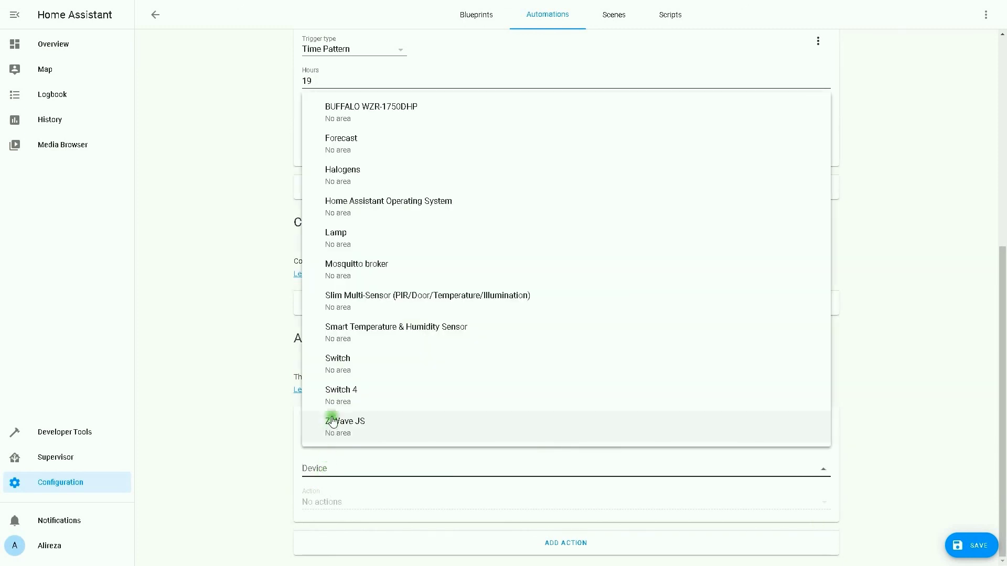
pyautogui.click(337, 361)
pyautogui.click(772, 504)
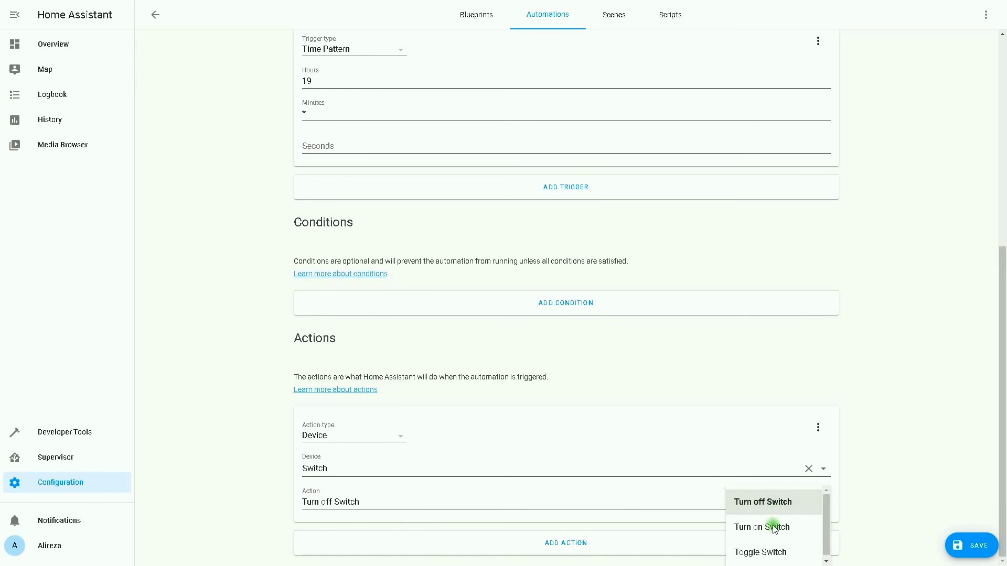
pyautogui.click(774, 527)
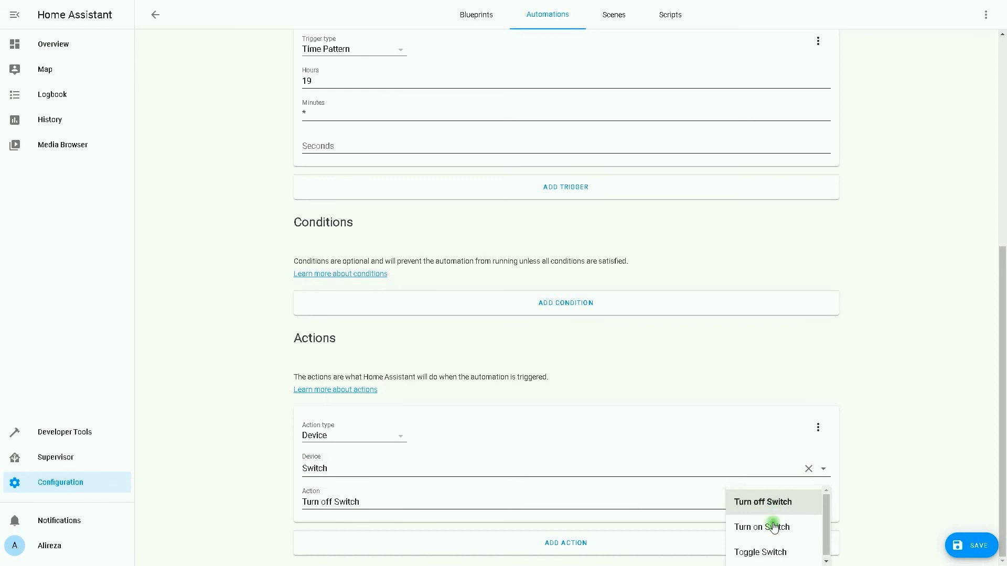
pyautogui.click(990, 549)
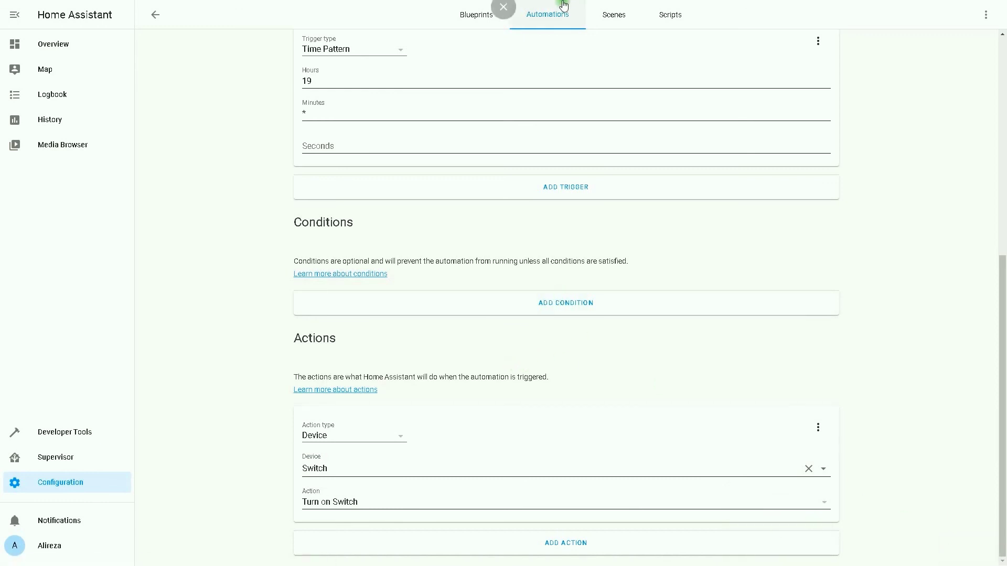
pyautogui.click(548, 20)
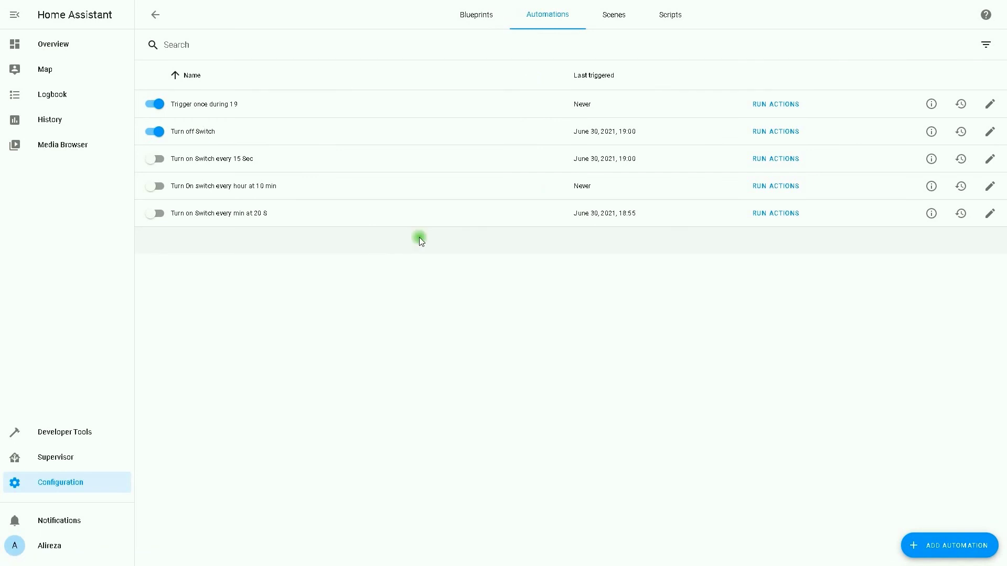